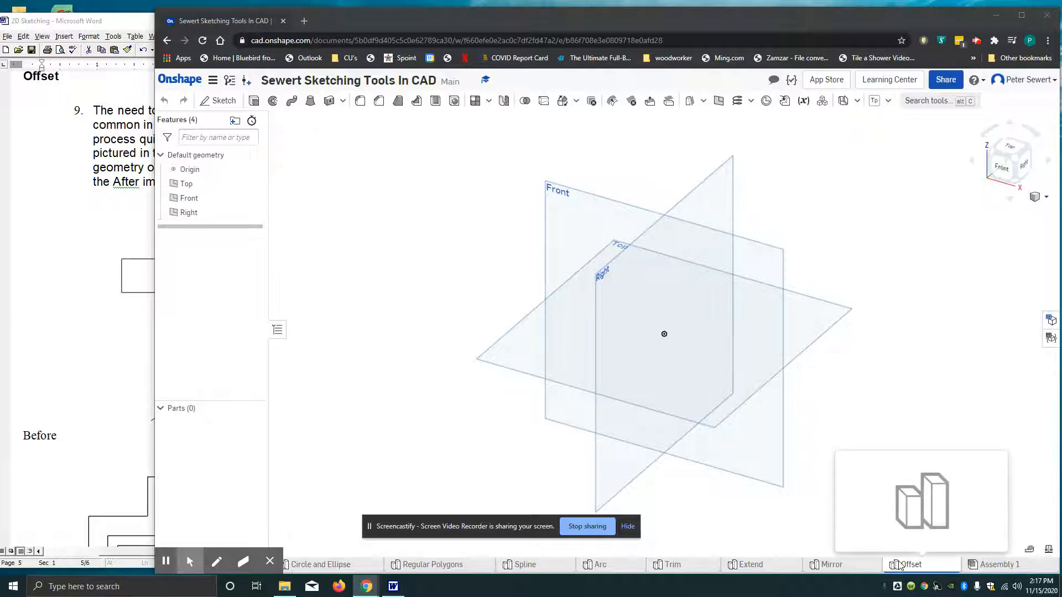
Review the Offset exercise in the Word document, then start a sketch on the Front plane in Onshape, viewed from the front.
click(58, 315)
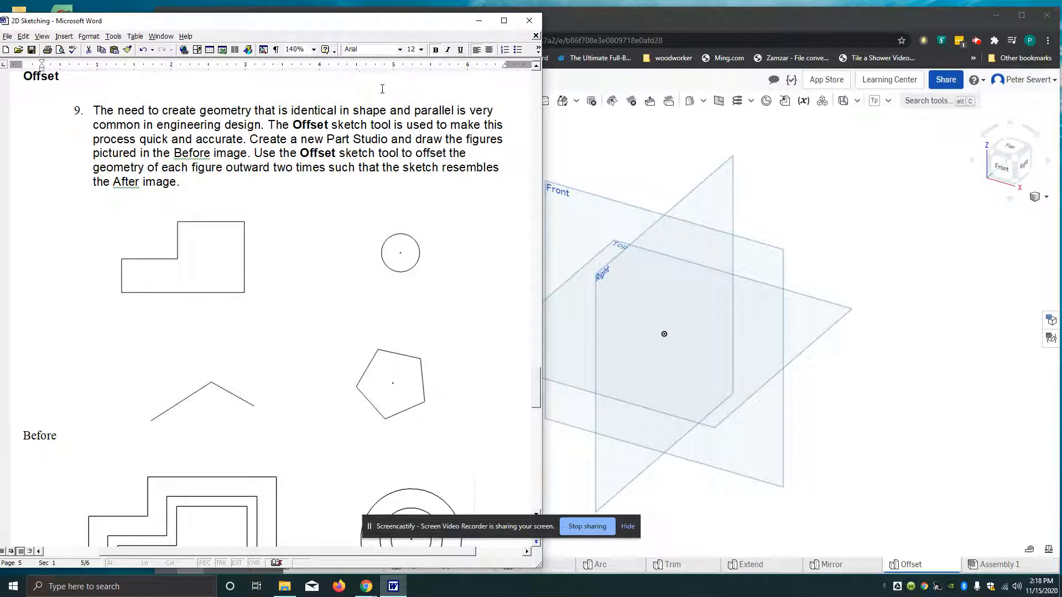
click(625, 142)
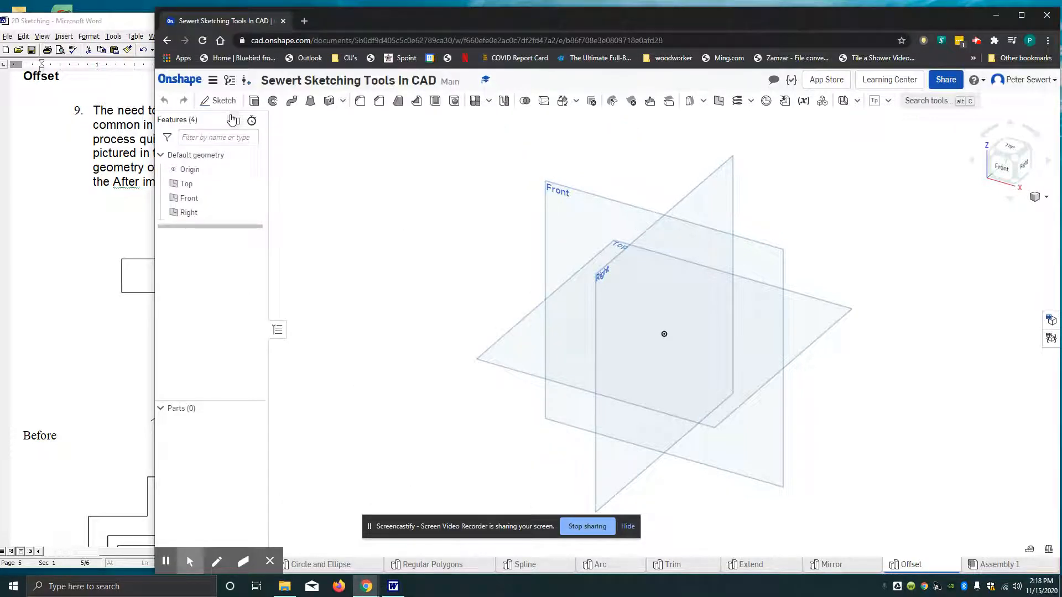
click(219, 100)
click(560, 191)
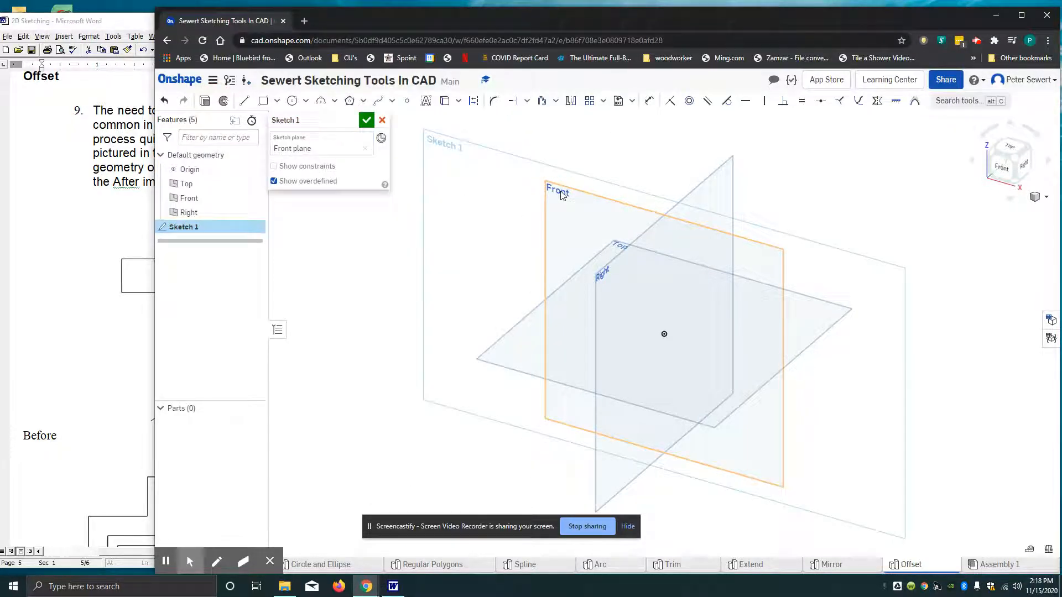
click(1005, 167)
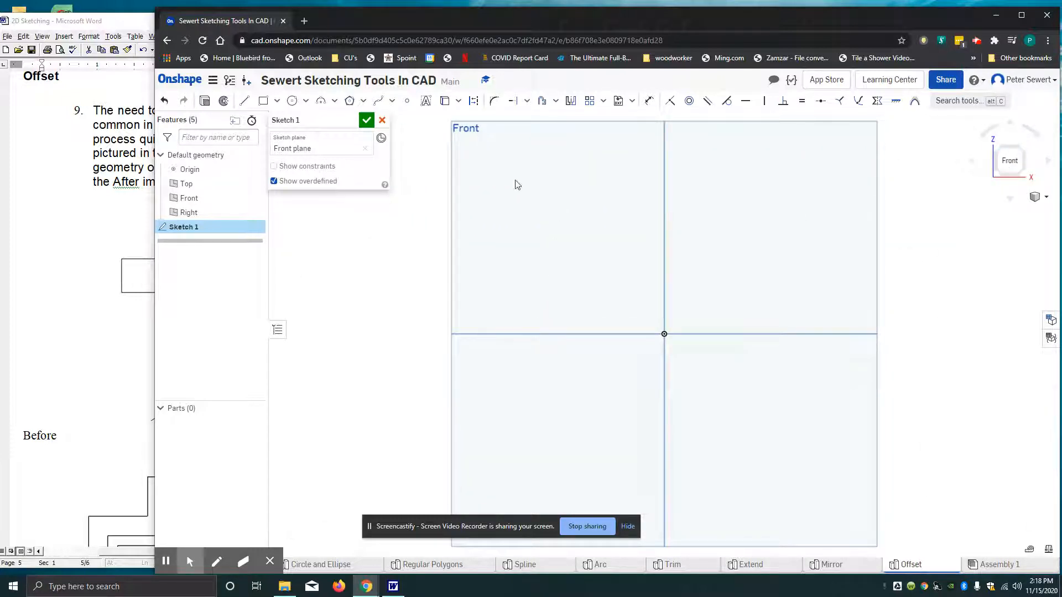
Draw a rectangle about 1.92 by 1.40 in in the upper-left quadrant and a smaller one about 1.10 by 0.60 in inside its lower-left corner.
click(262, 102)
click(621, 190)
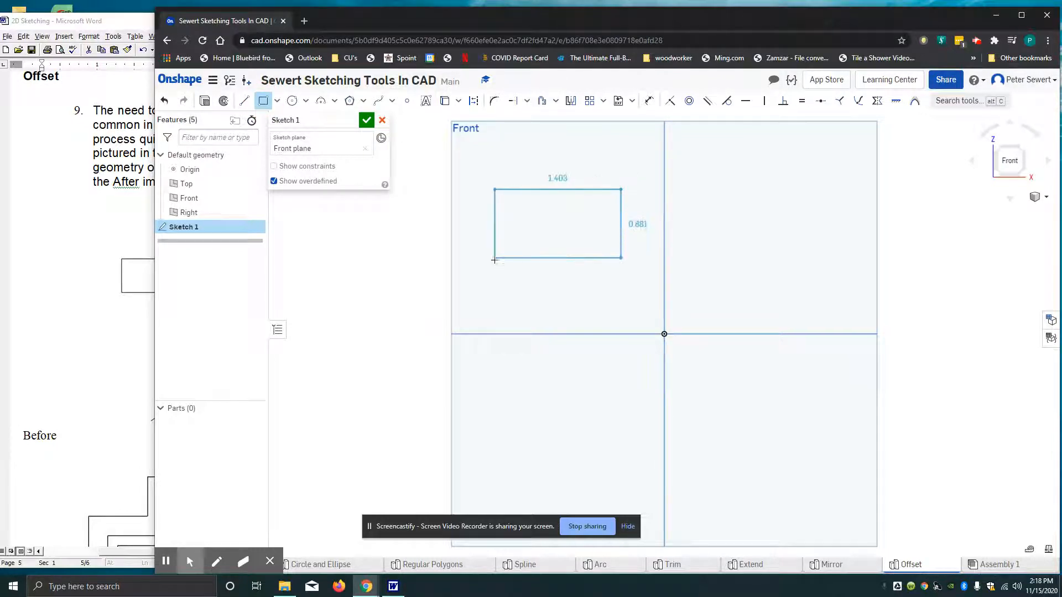
click(486, 288)
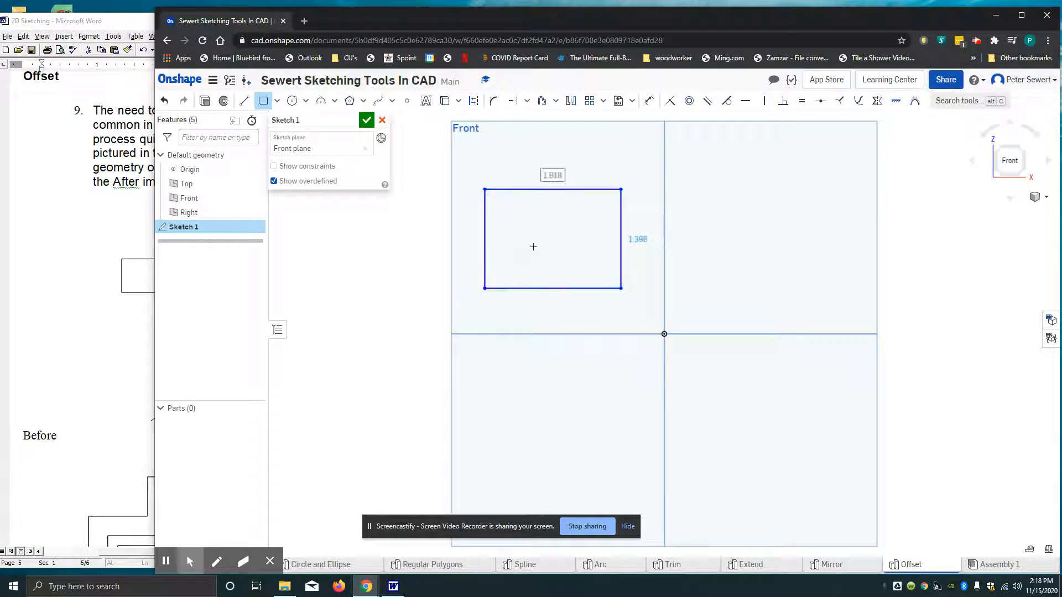
click(485, 245)
click(563, 288)
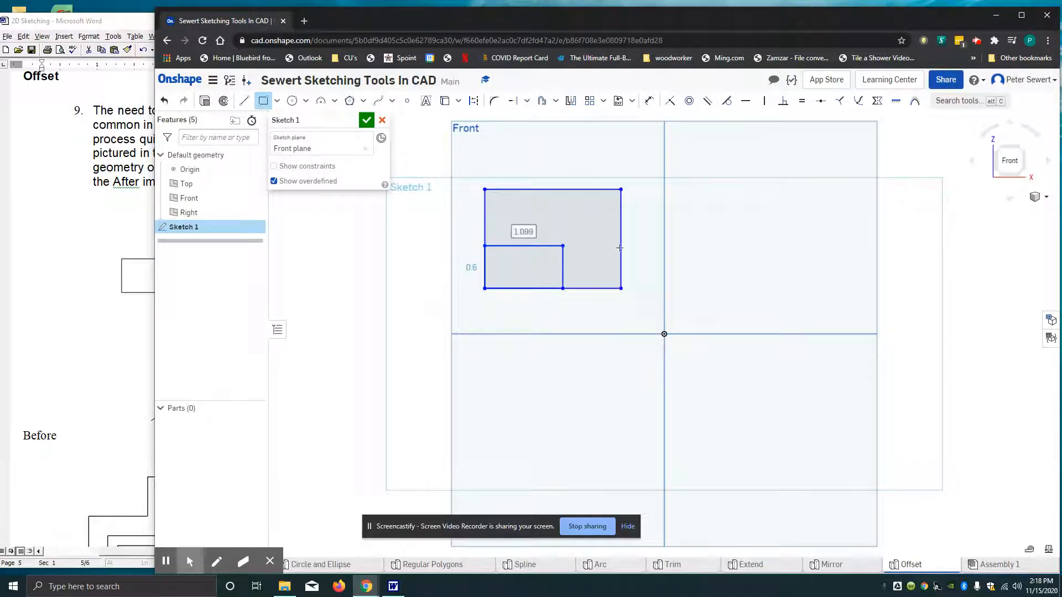
Trim the two edges shared by both rectangles at the lower-left corner to leave a single L-shaped outline.
click(556, 103)
click(527, 101)
click(526, 121)
click(524, 289)
click(528, 290)
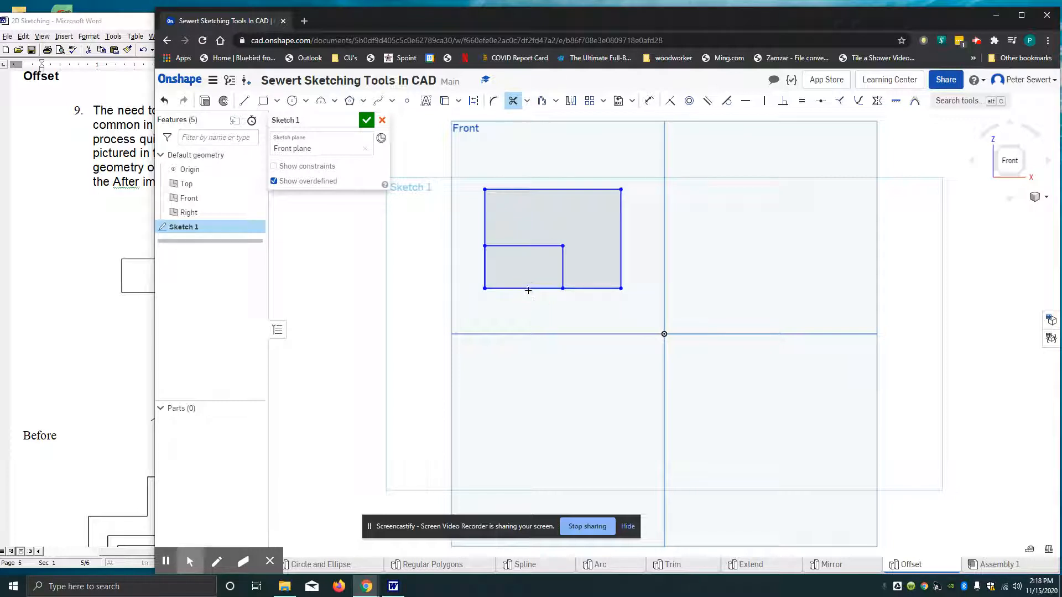
click(483, 271)
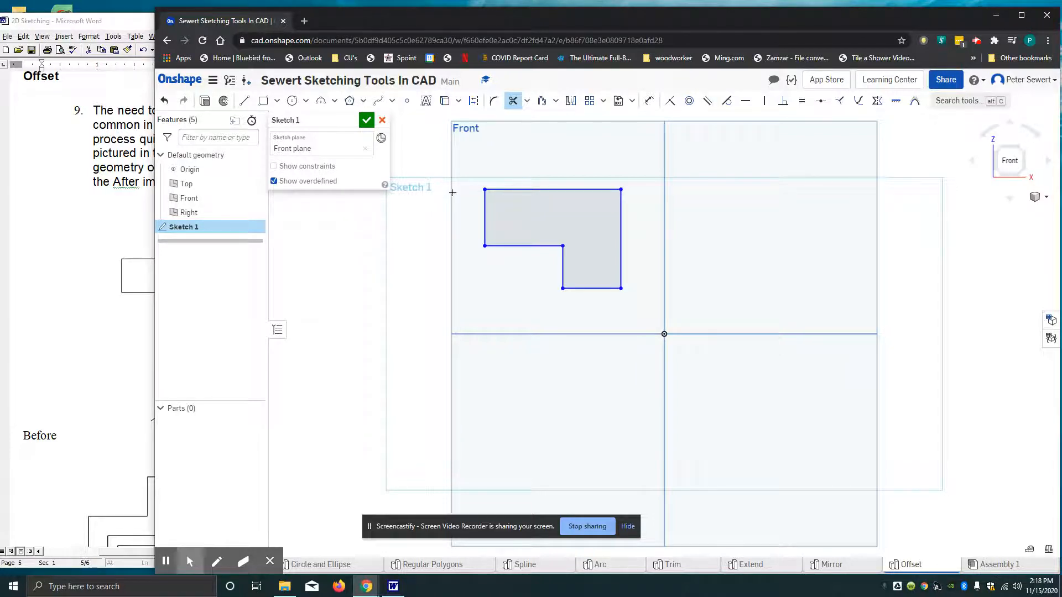
Draw a circle about 1.16 in in diameter in the upper-right quadrant of the plane.
click(292, 102)
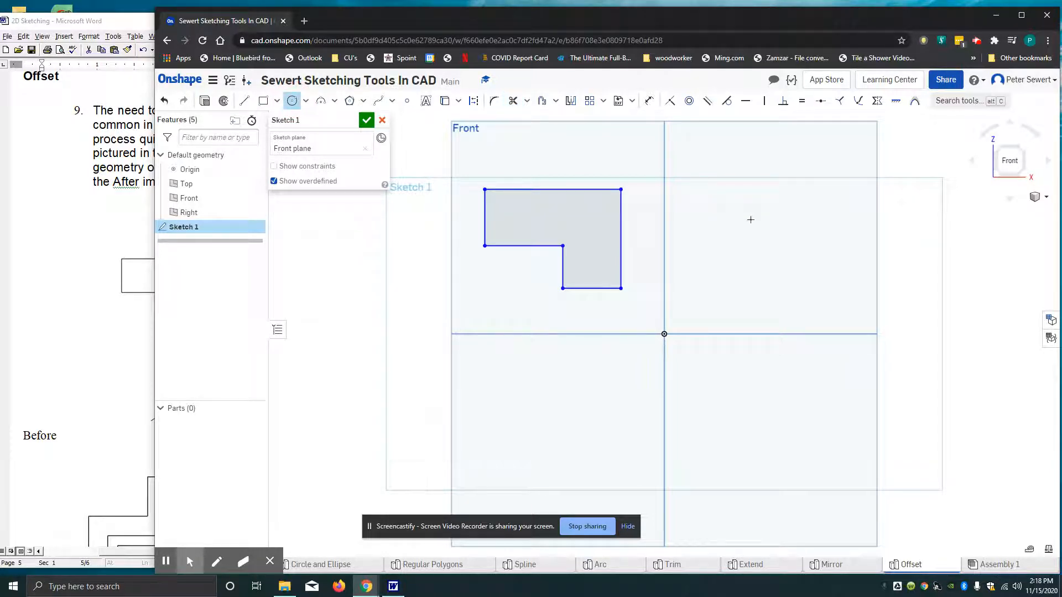
click(786, 237)
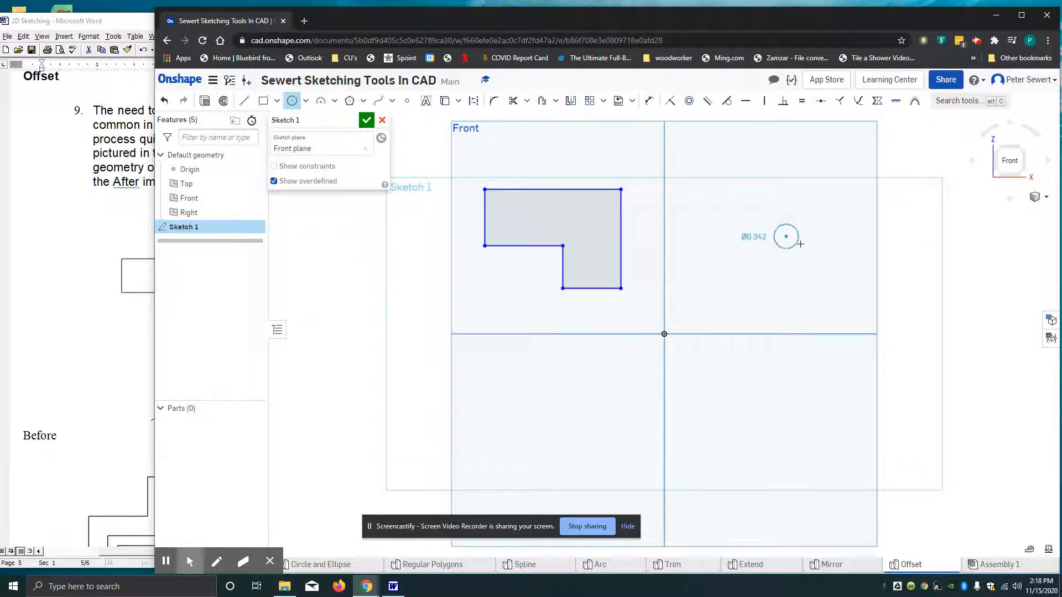
click(829, 237)
key(Escape)
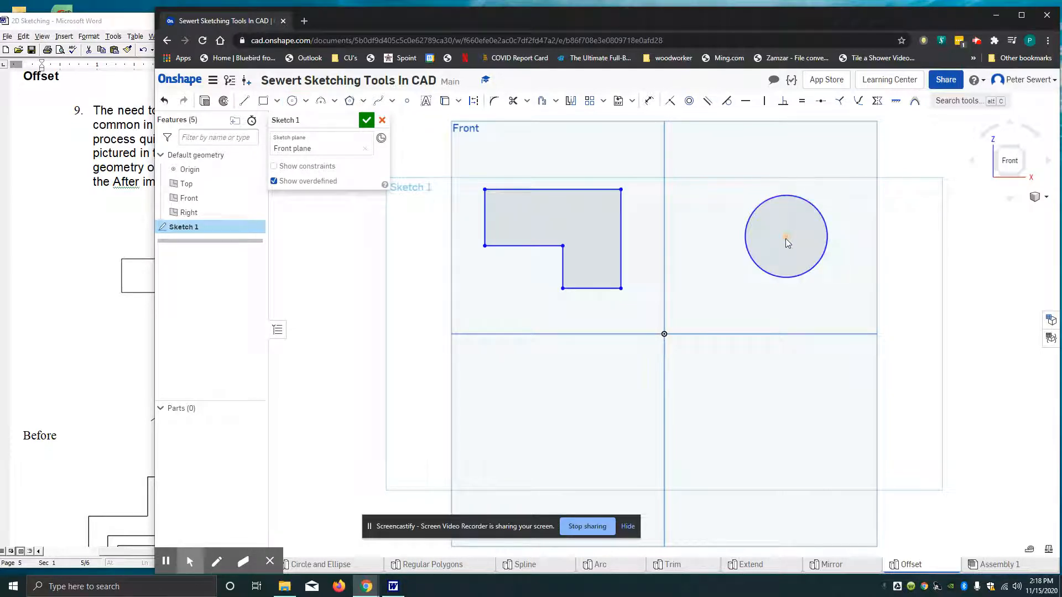
Draw two connected lines forming an upward-pointing chevron in the lower-left quadrant, with the second line about 1.50 in long.
click(244, 101)
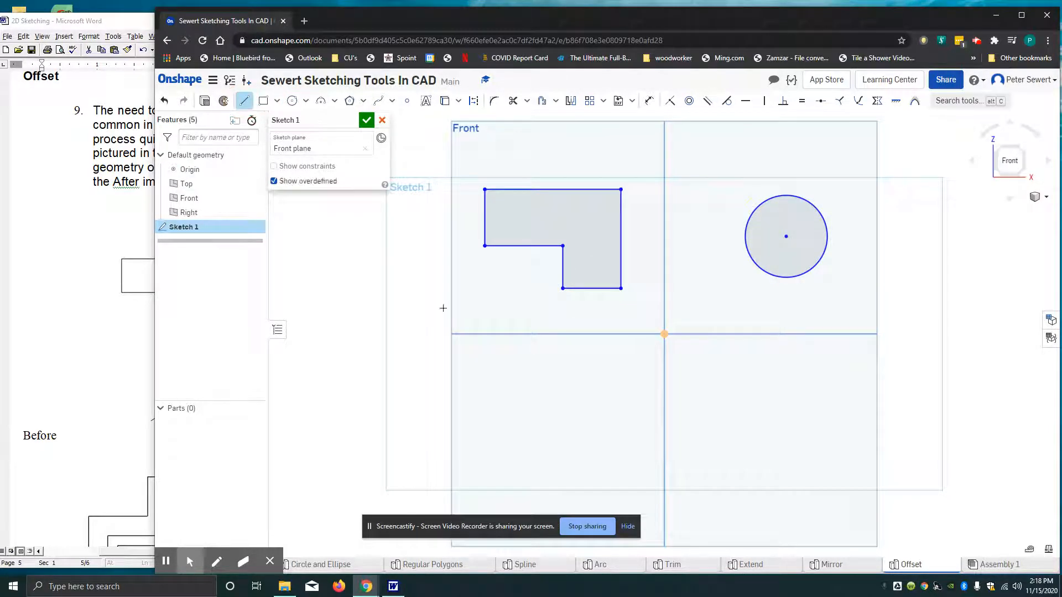
click(501, 438)
click(558, 376)
click(643, 441)
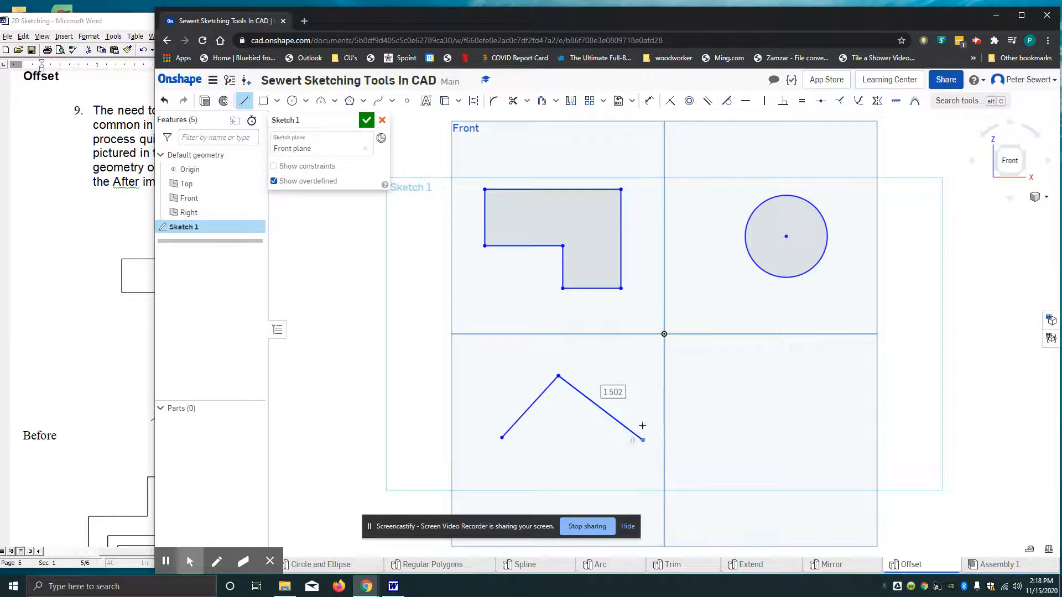
key(Escape)
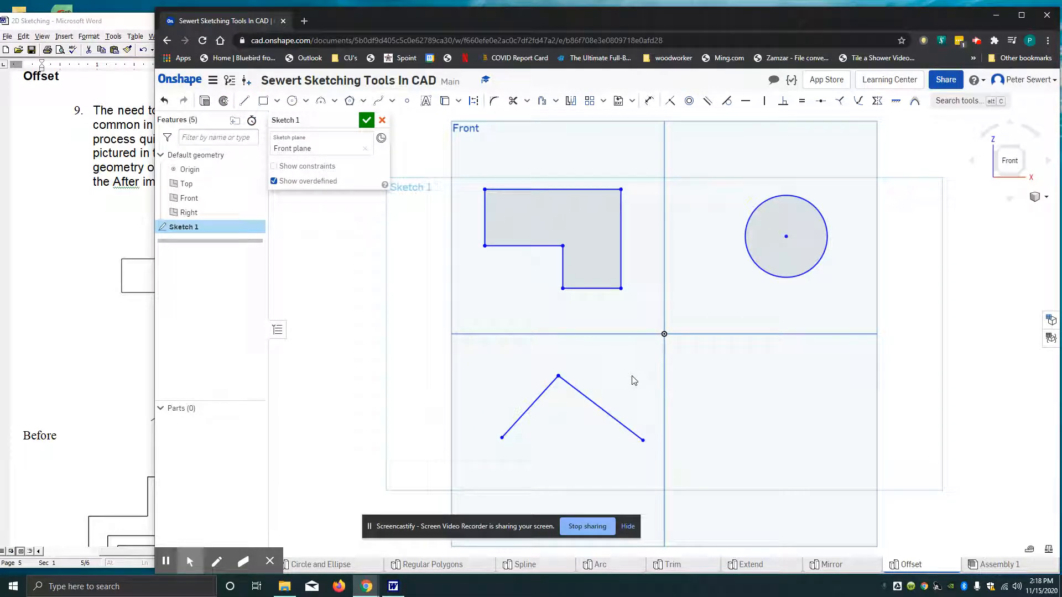
Draw a five-sided circumscribed polygon in the lower-right quadrant of the plane.
click(349, 103)
click(775, 413)
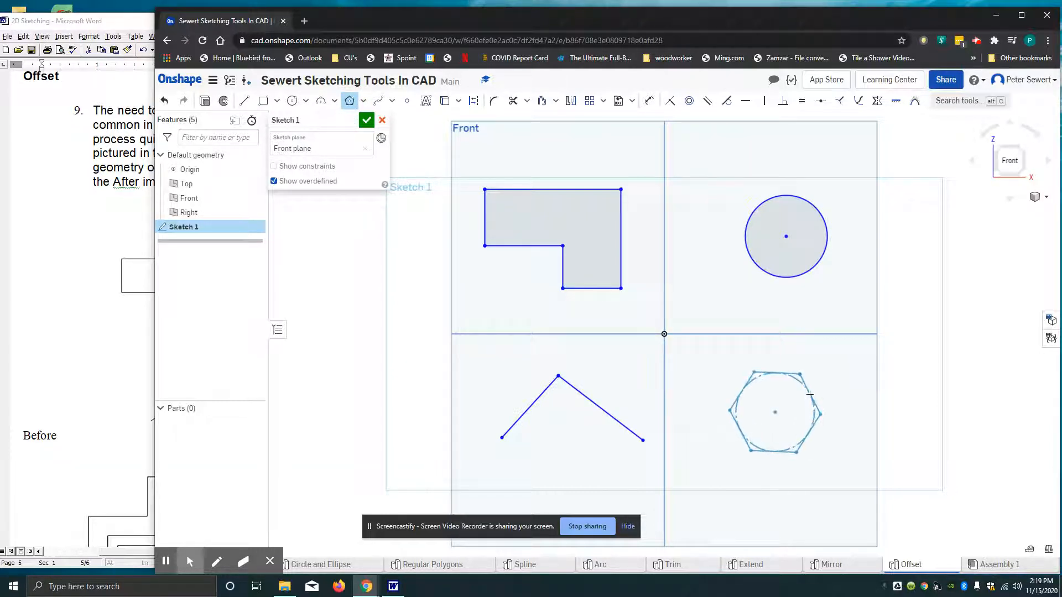
key(Down)
key(Up)
click(810, 394)
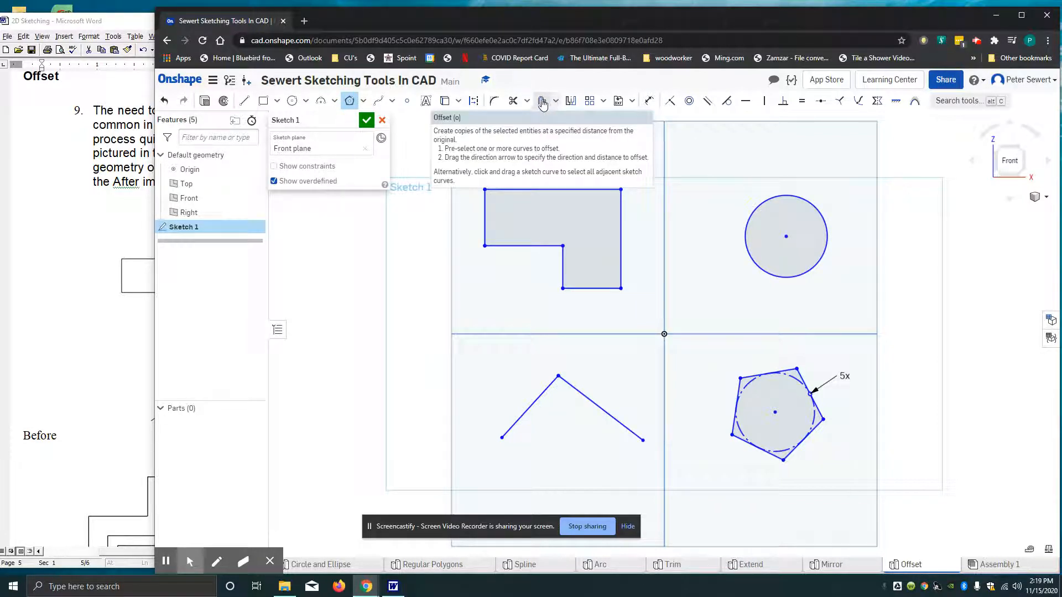
Offset the whole L-shaped outline inward by 0.25 in.
click(542, 106)
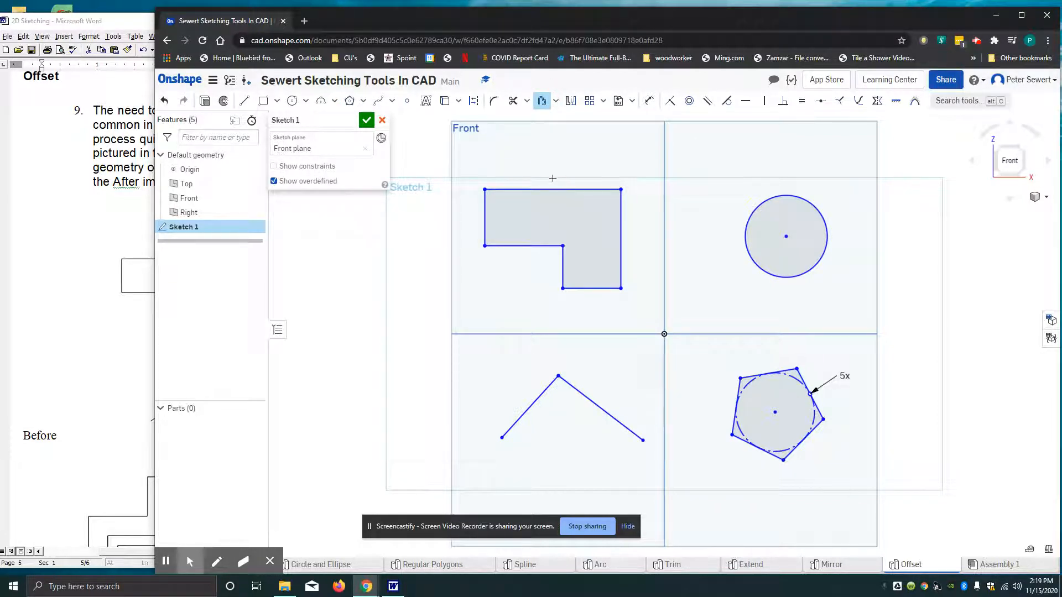
drag(475, 181, 650, 304)
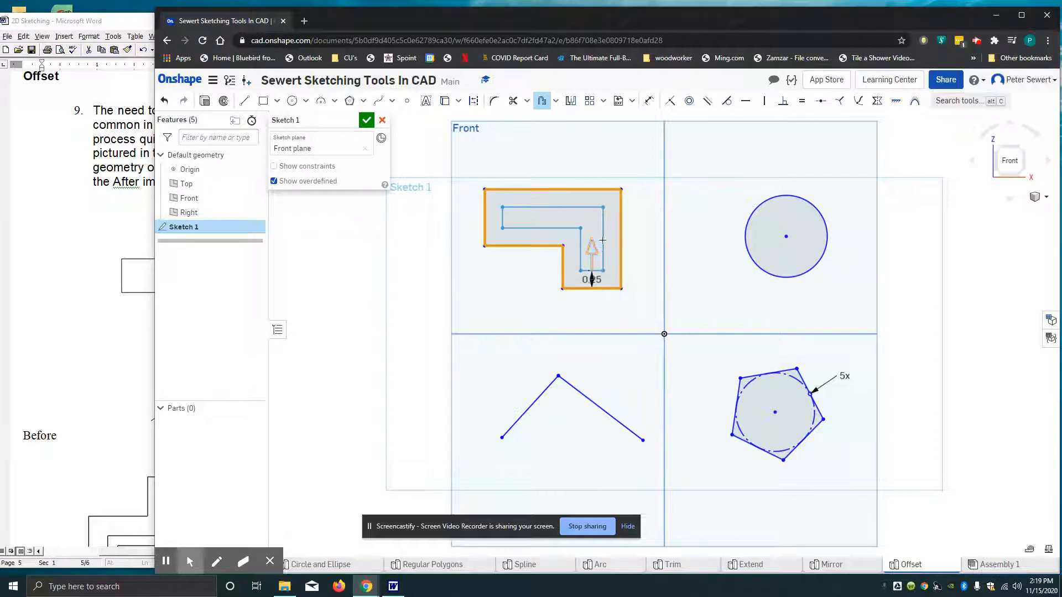
click(590, 251)
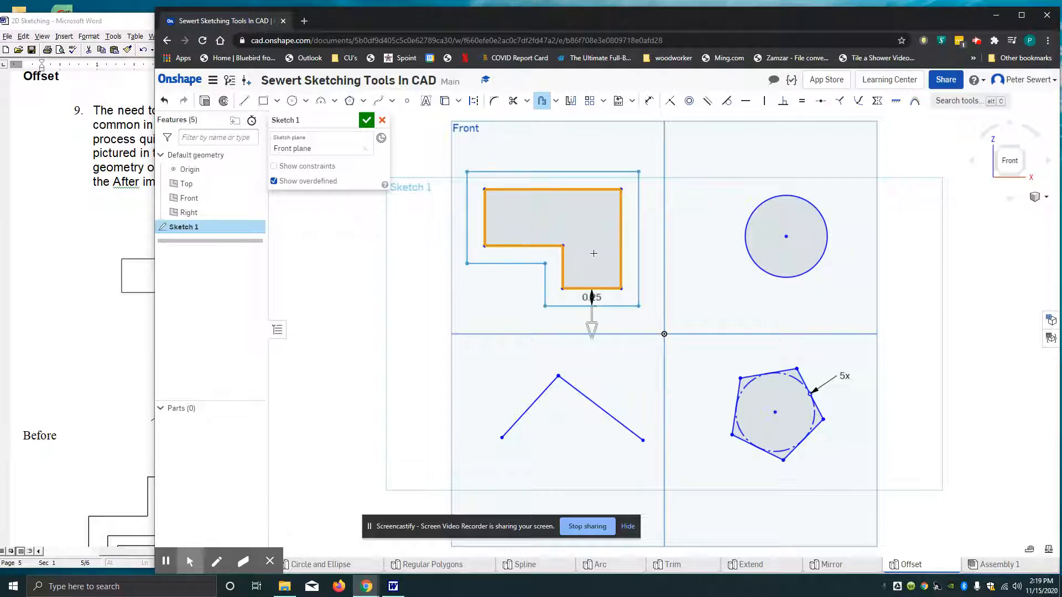
click(591, 328)
click(588, 307)
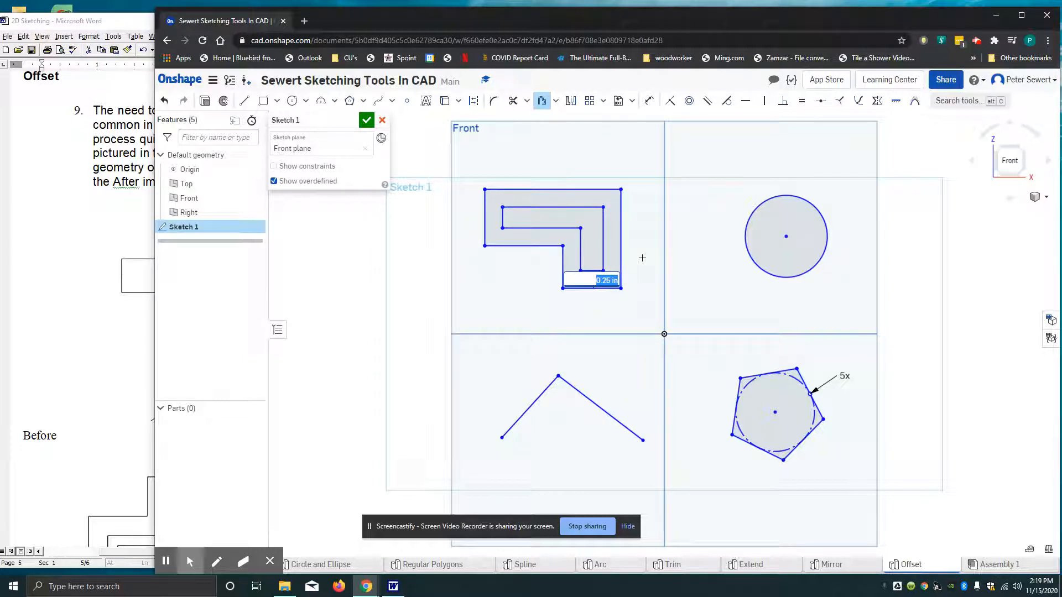
key(Return)
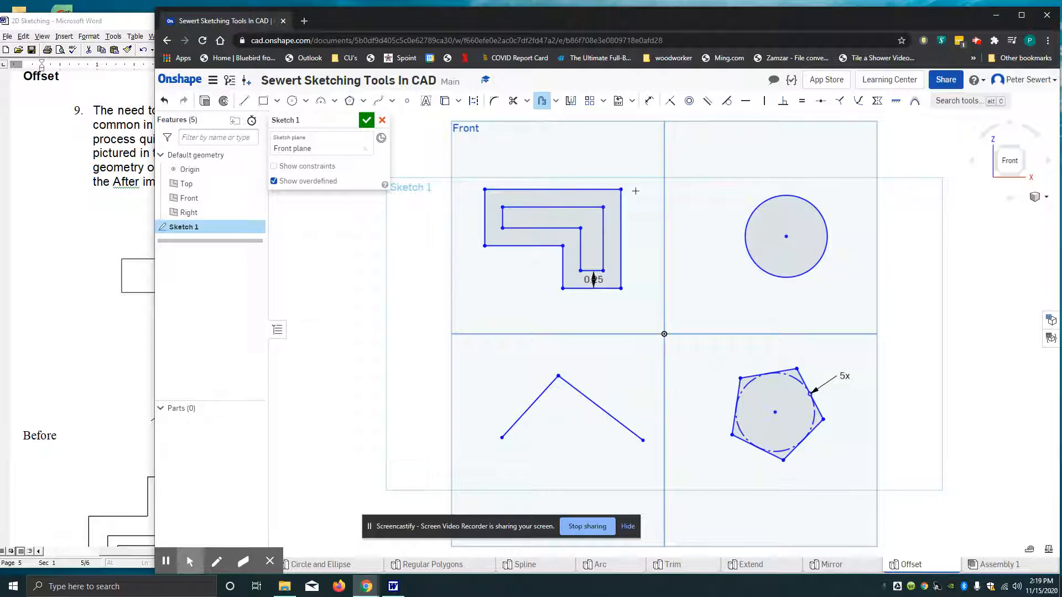
Offset all six edges of the original L-shaped outline outward by 0.25 in.
click(615, 190)
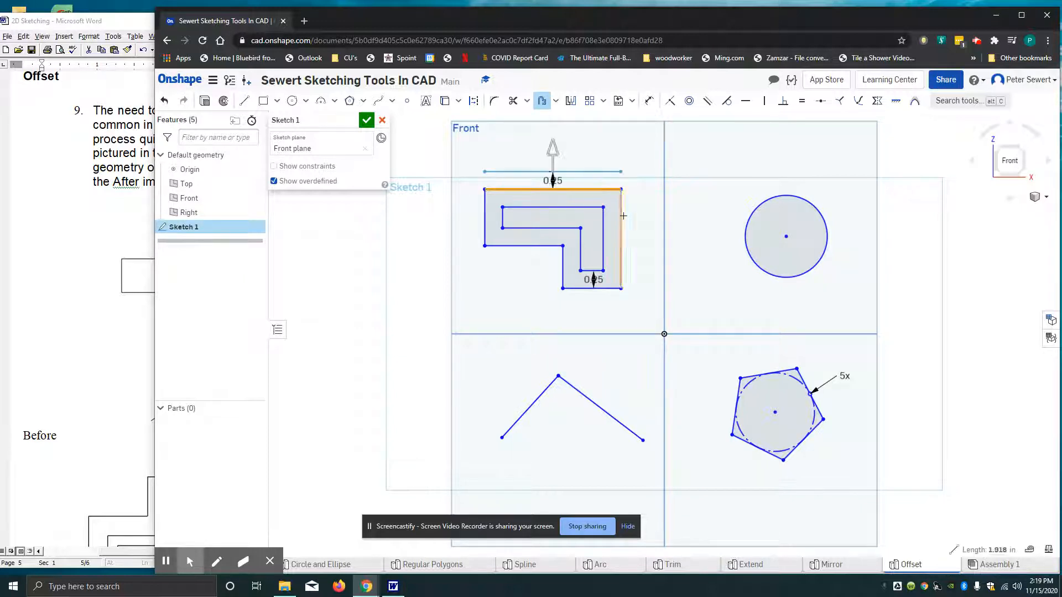
click(622, 218)
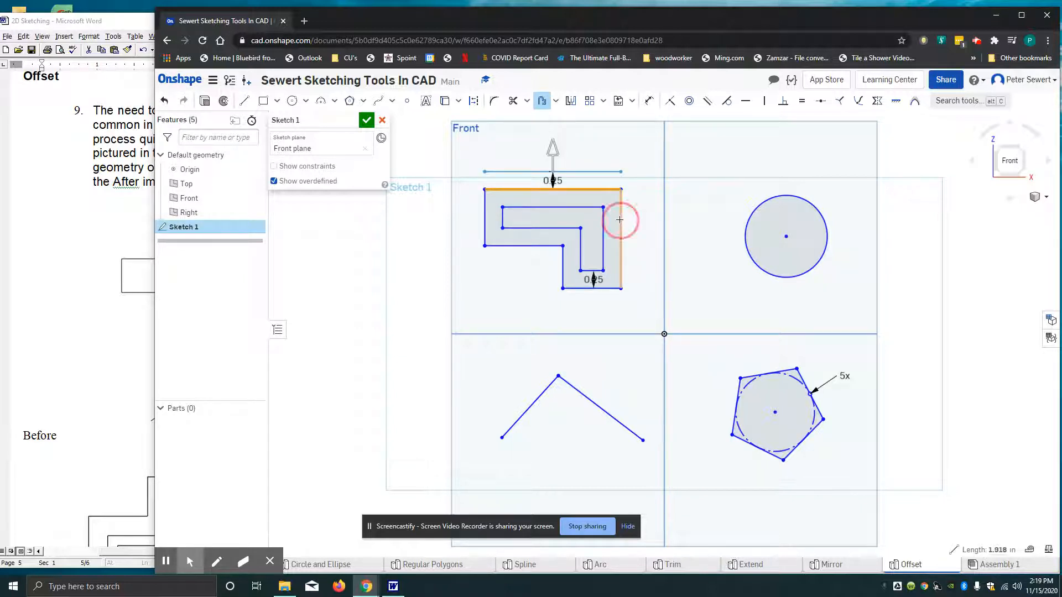
click(603, 289)
click(562, 271)
click(503, 246)
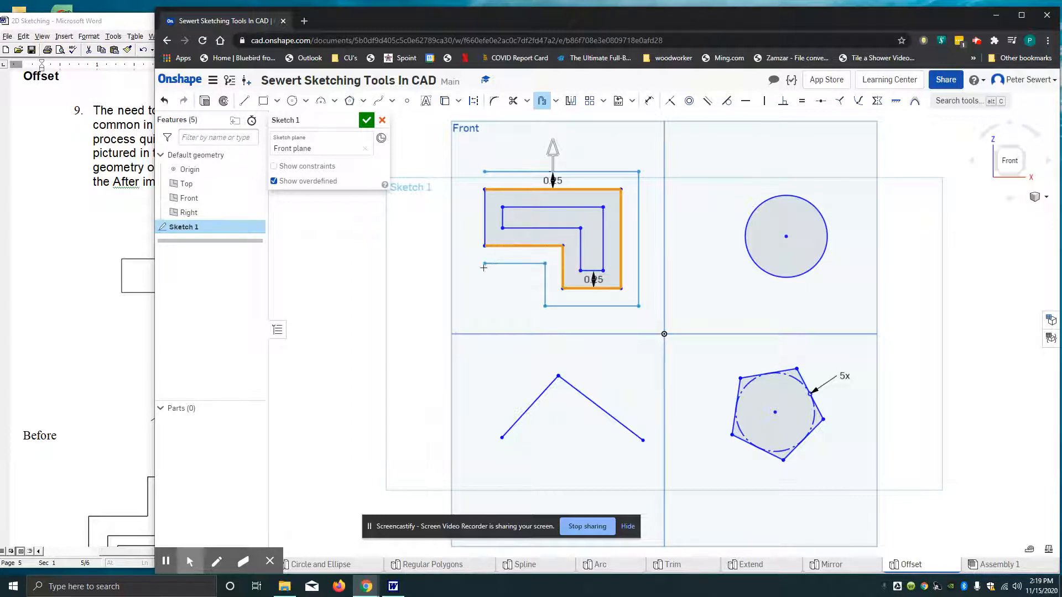
click(483, 219)
click(511, 301)
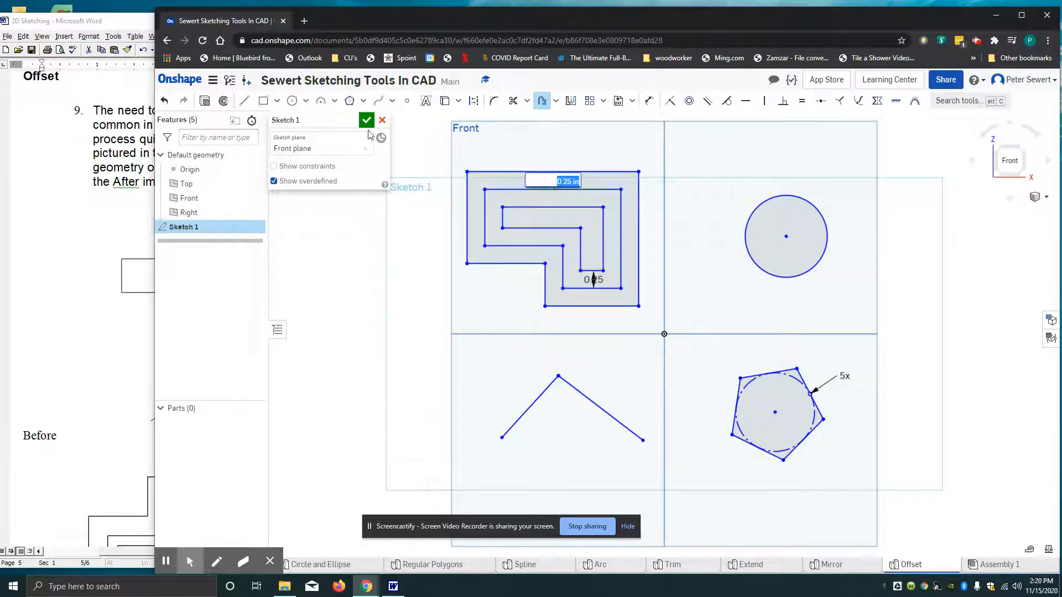
Offset the circle outward by 0.25 in.
click(761, 268)
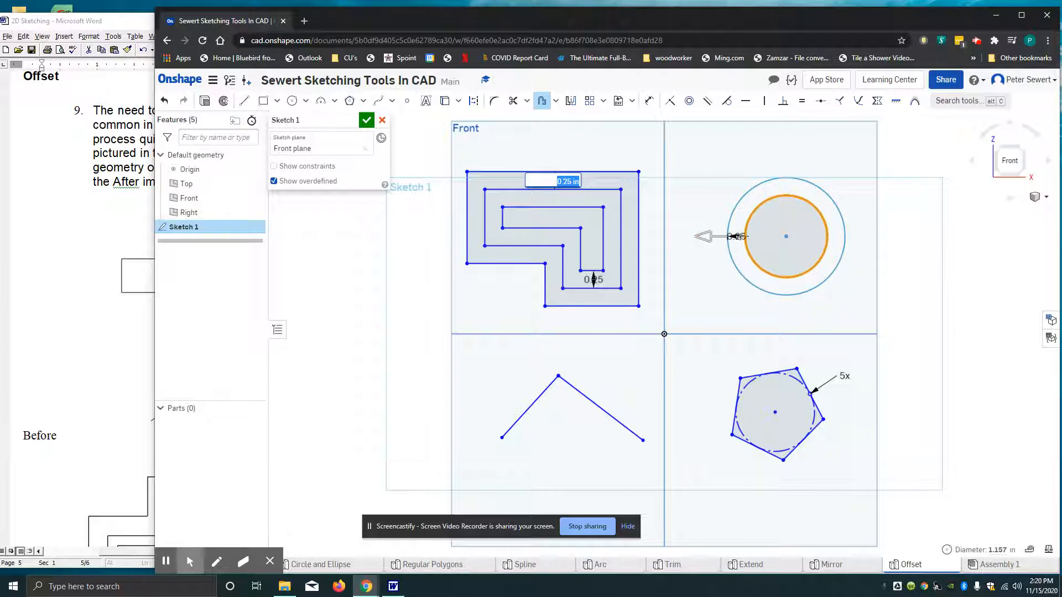
click(706, 247)
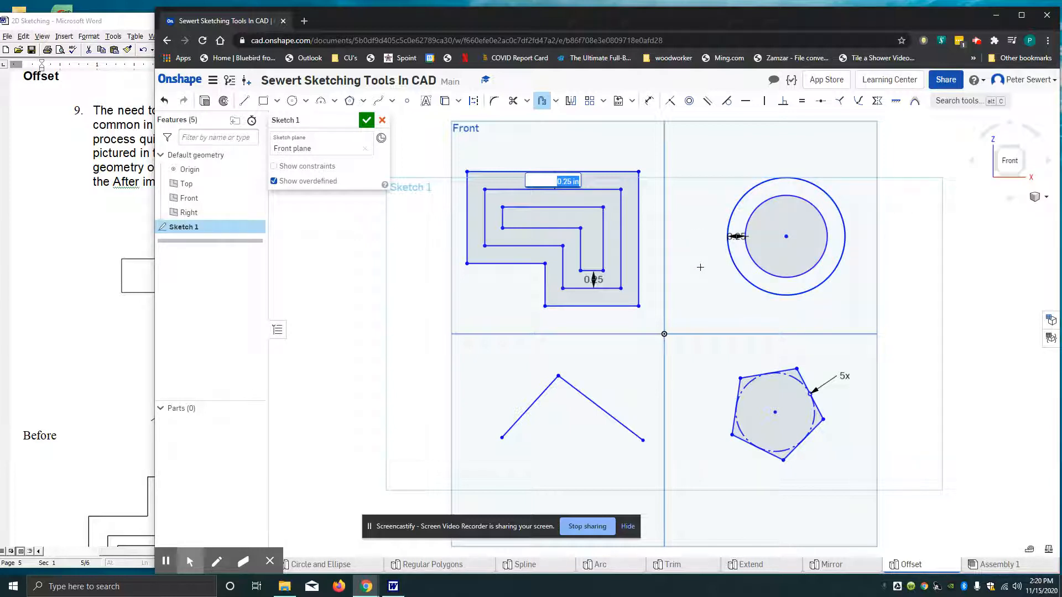
key(BackSpace)
key(Return)
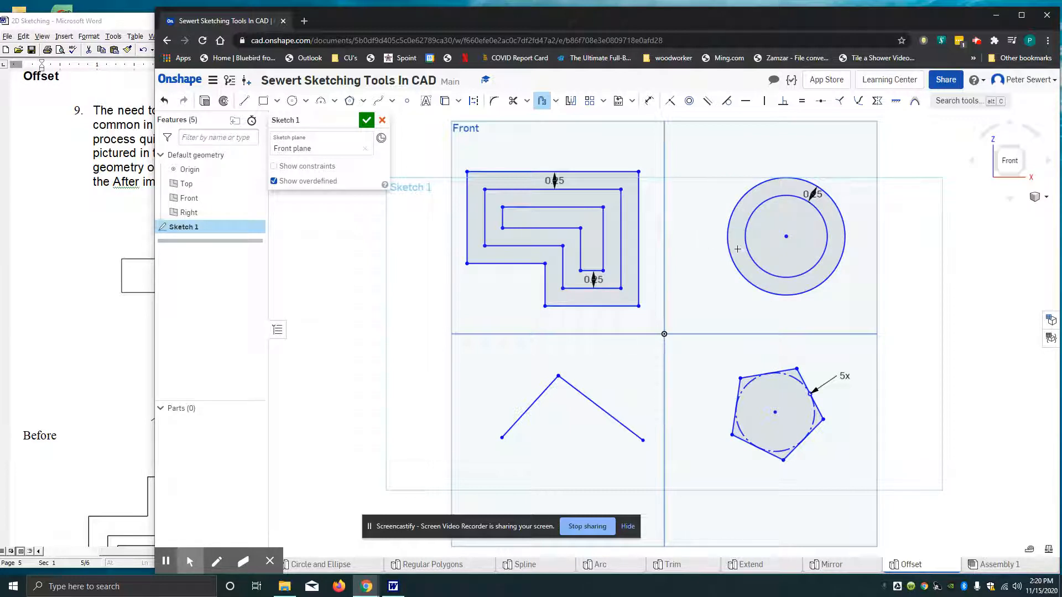
Set the spacing between the two circles to 0.5 in and offset the inner circle inward by 0.25 in.
click(803, 251)
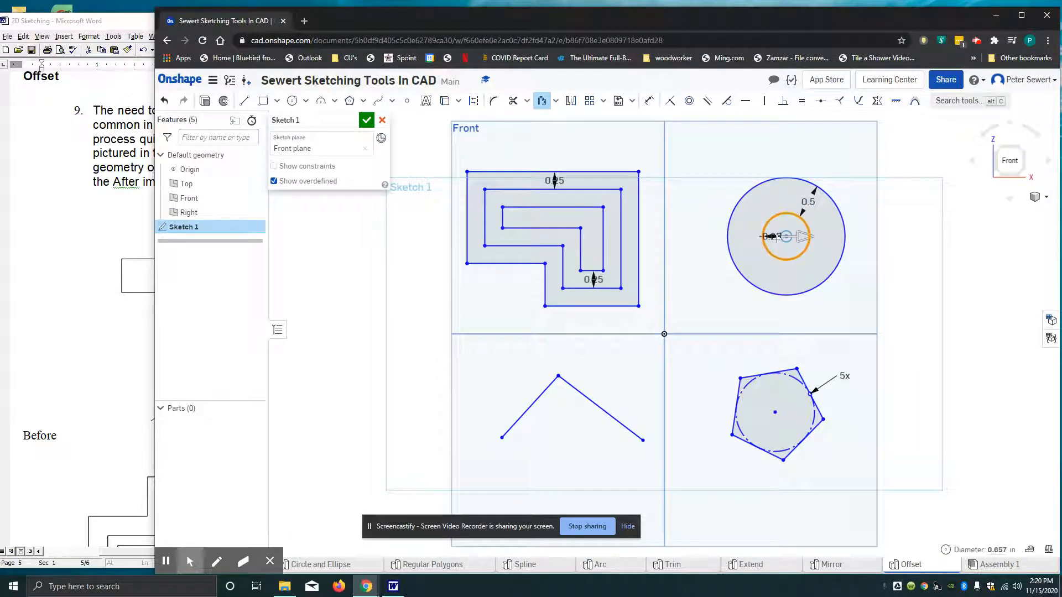
click(776, 240)
double_click(774, 236)
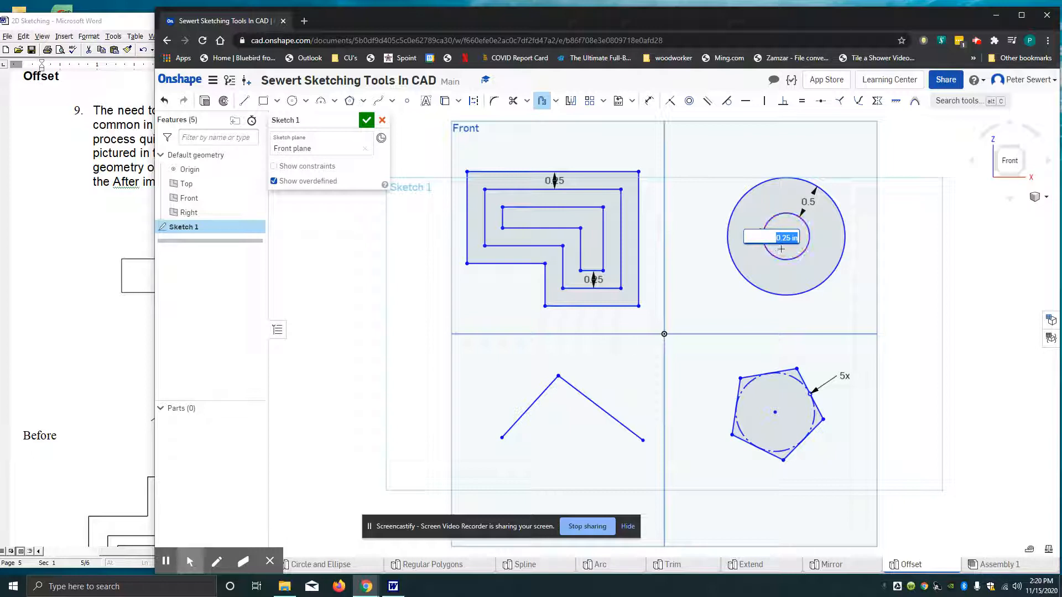
key(Return)
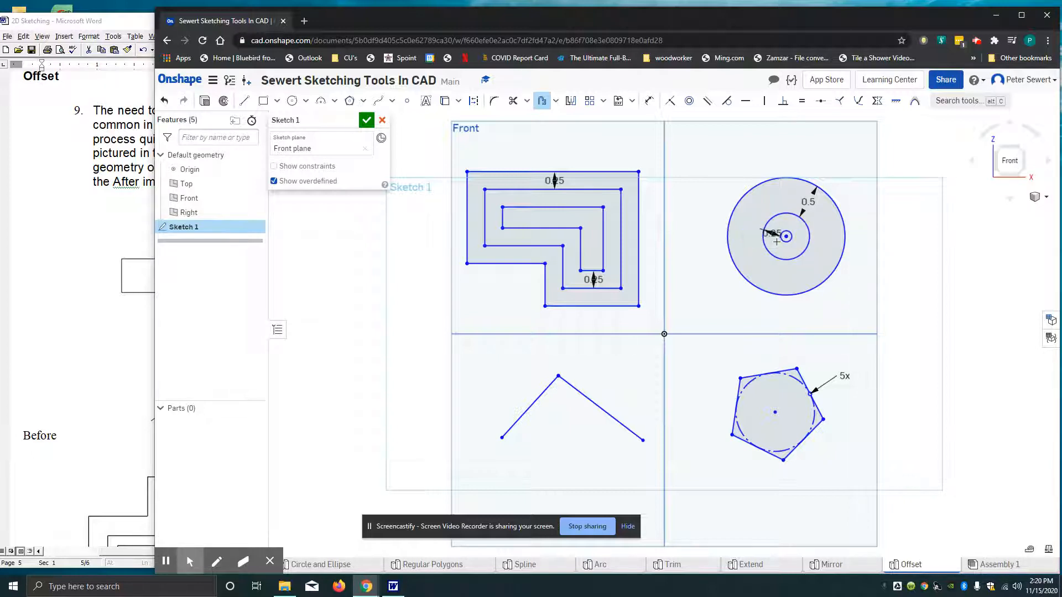
Offset both chevron lines outward, above the originals, by 0.25 in.
click(595, 400)
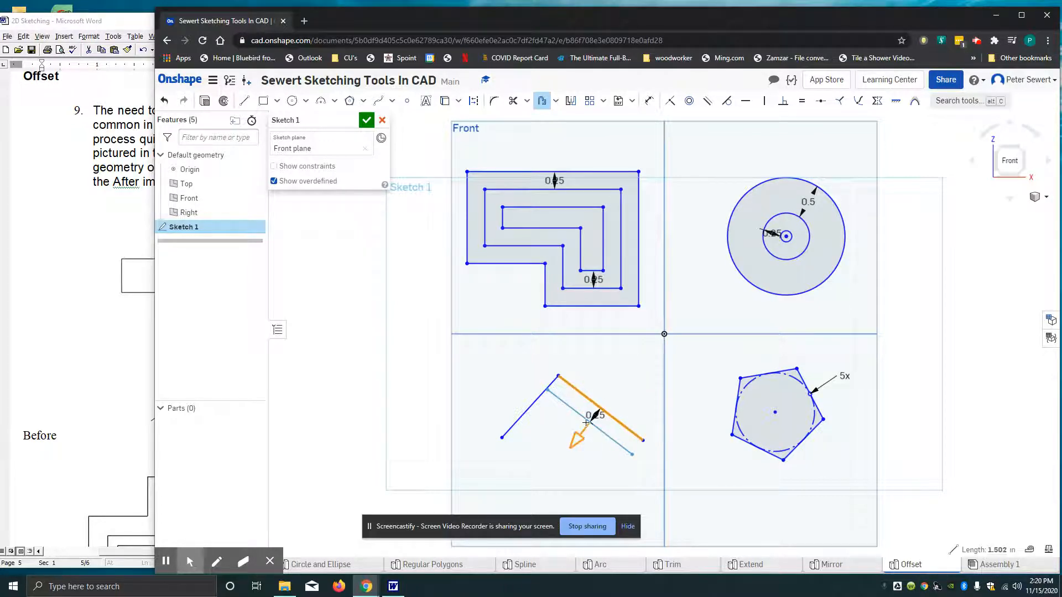
click(577, 438)
click(538, 394)
click(522, 386)
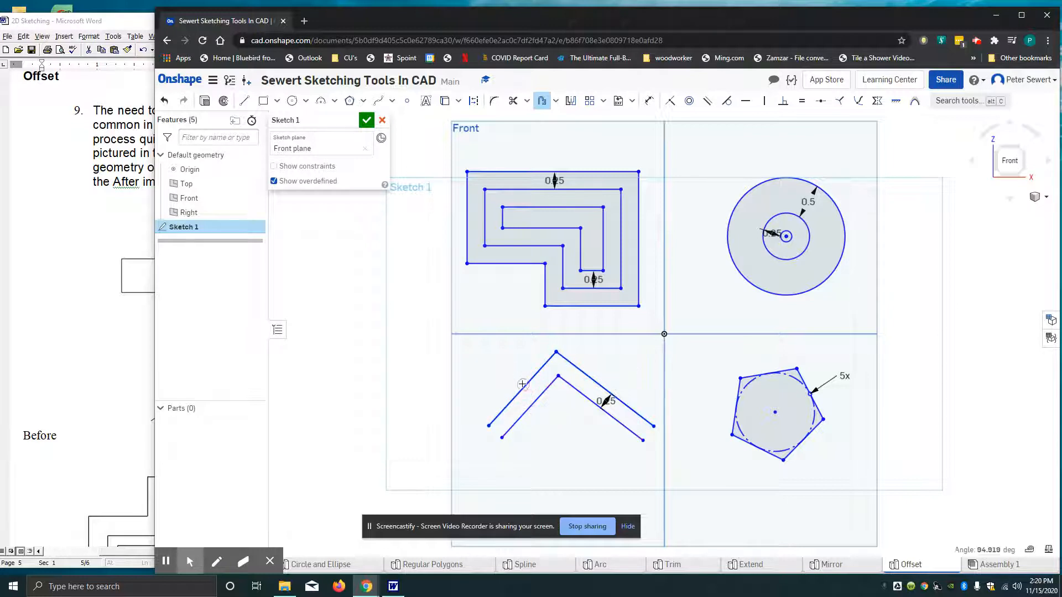
click(517, 421)
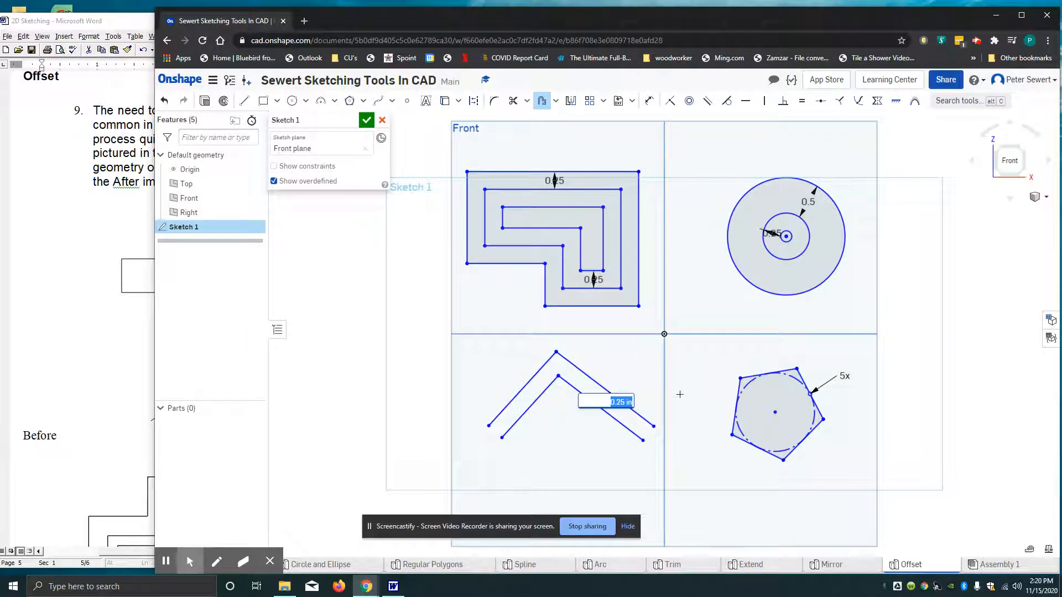
Offset the upper chevron's right-hand line outward and set the spacing to 0.5 in.
click(620, 398)
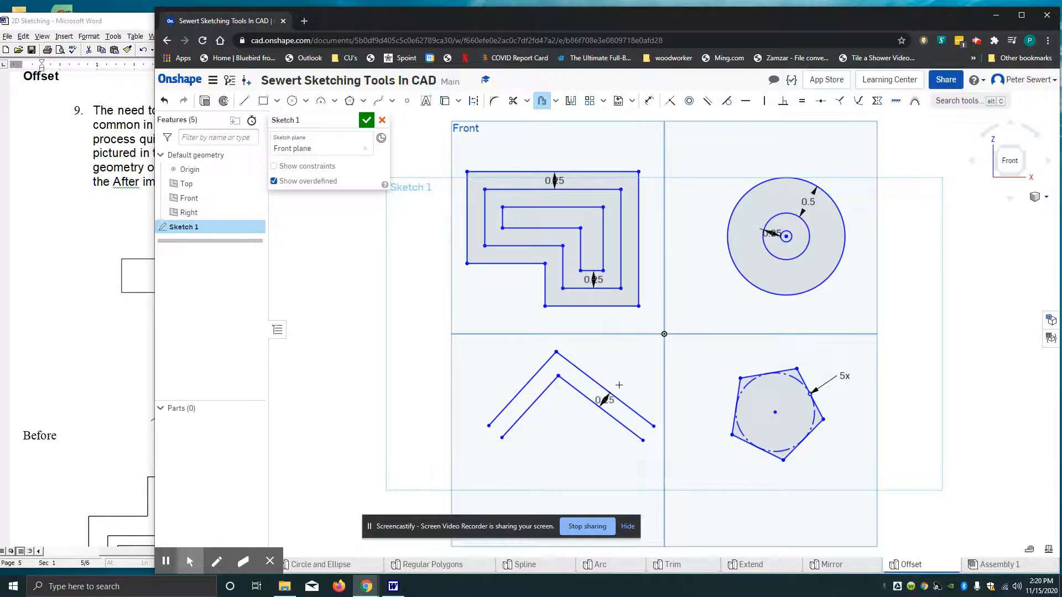
click(612, 394)
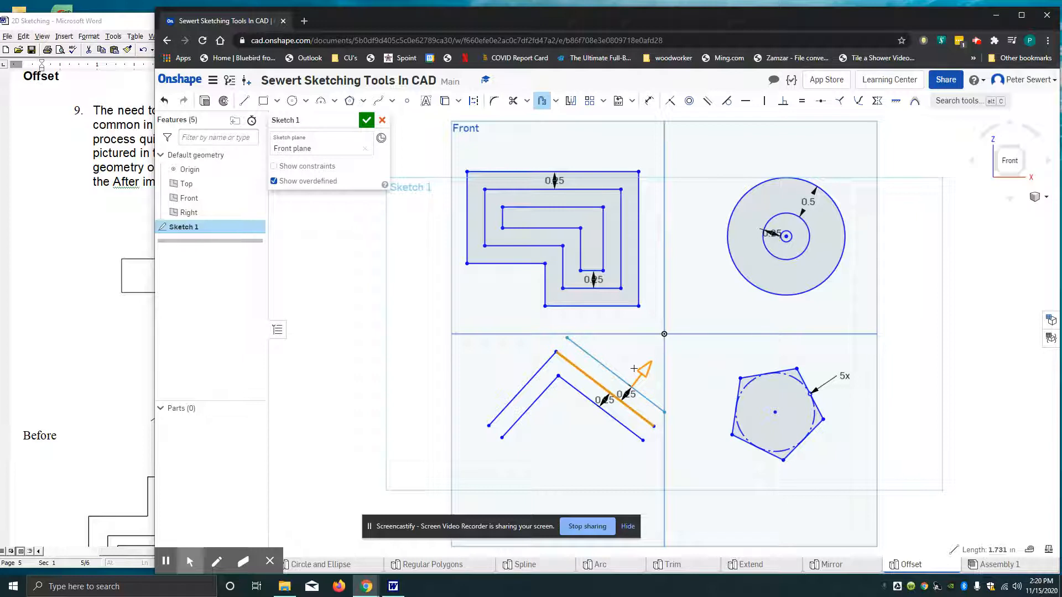
click(636, 370)
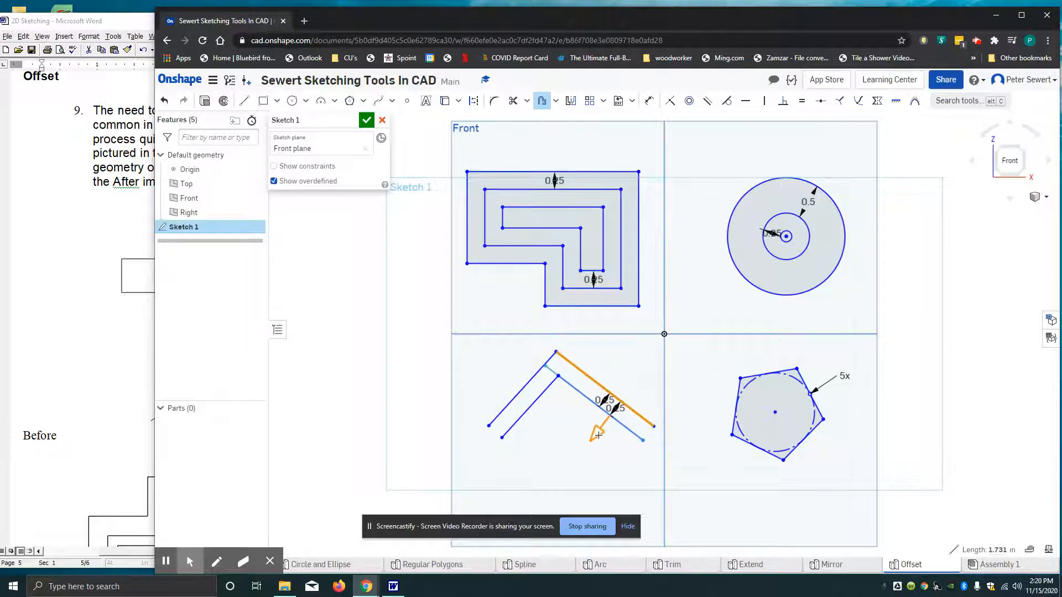
click(597, 431)
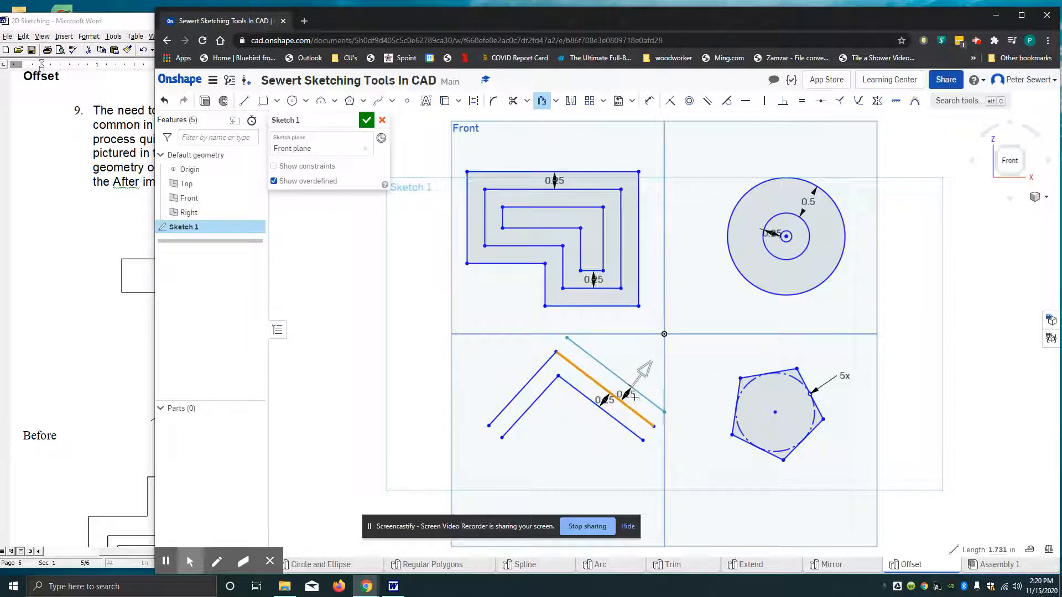
drag(634, 387, 638, 378)
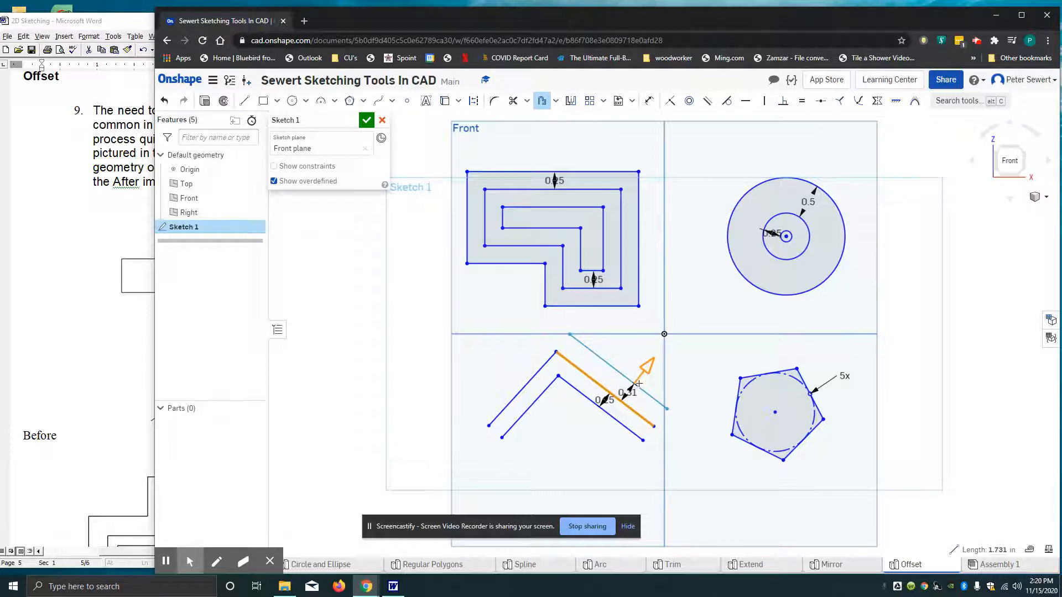
click(631, 391)
double_click(631, 392)
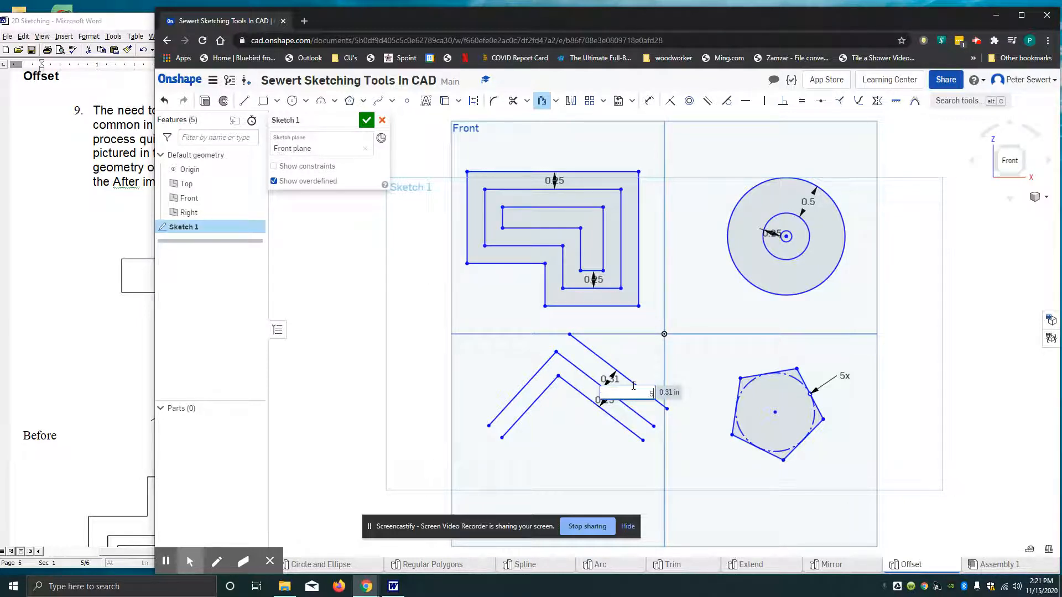
text(.5)
key(Return)
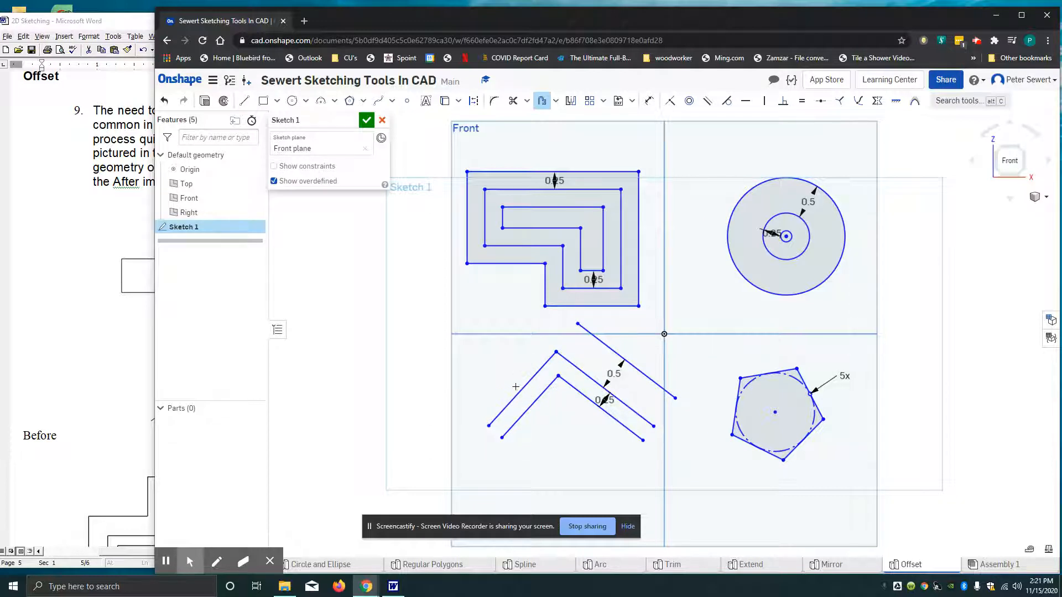
Offset the upper chevron's left-hand line outward, up and to the left, by 0.25 in.
click(518, 392)
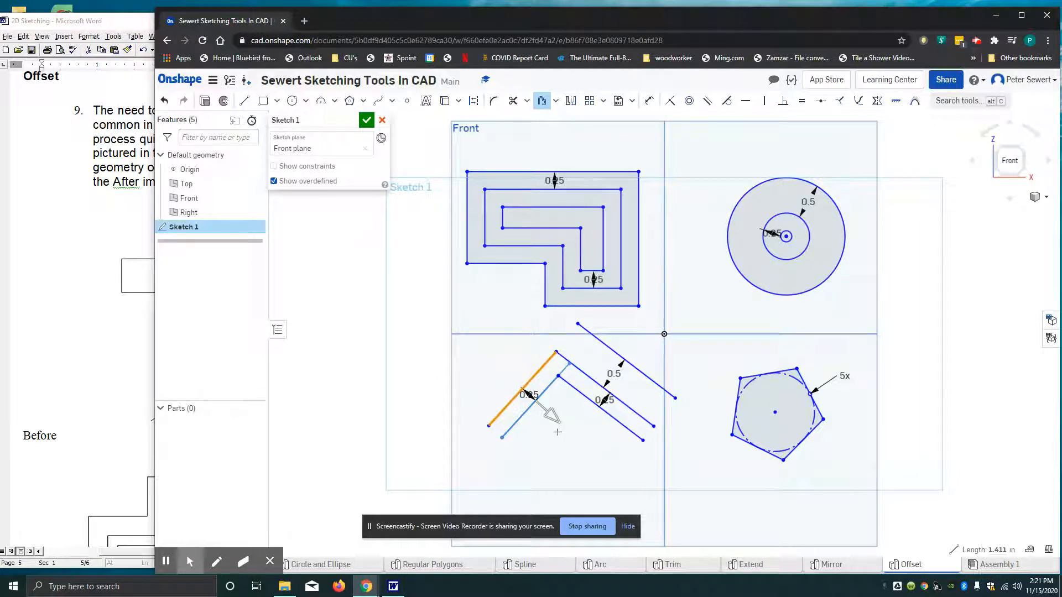
click(552, 415)
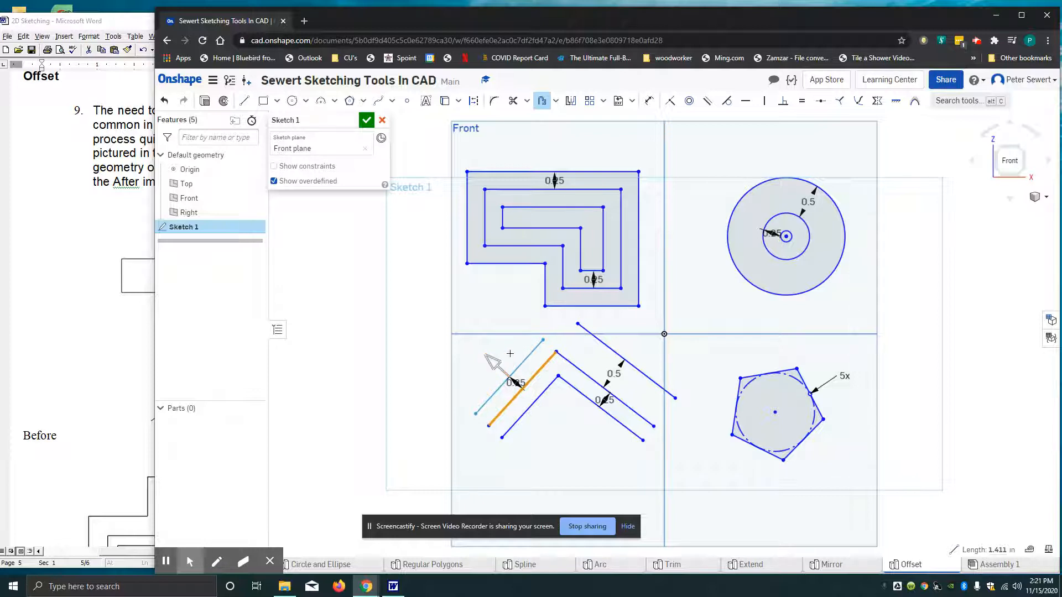
click(505, 360)
double_click(518, 384)
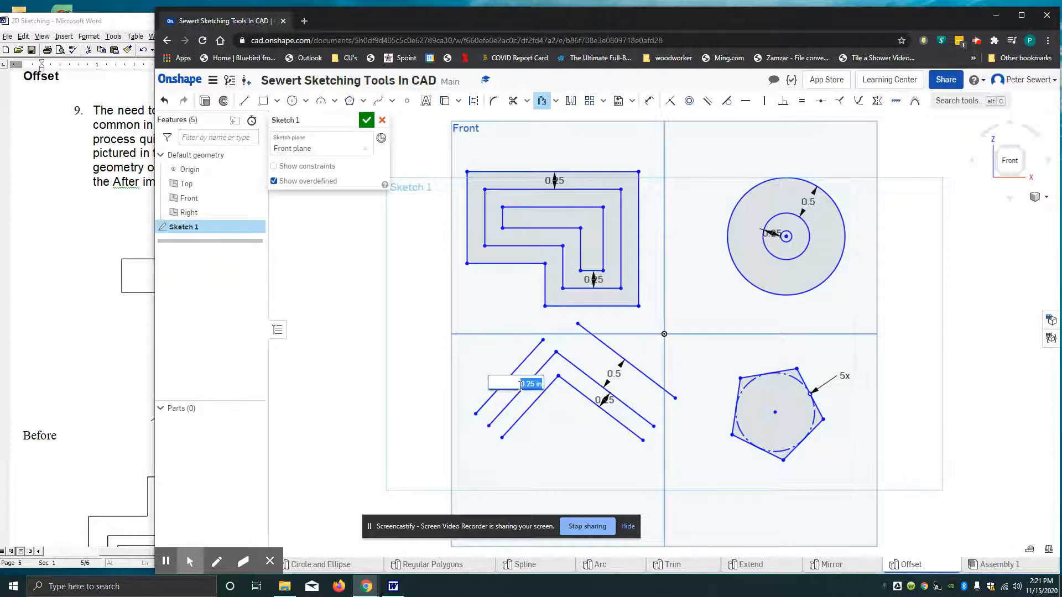
key(Return)
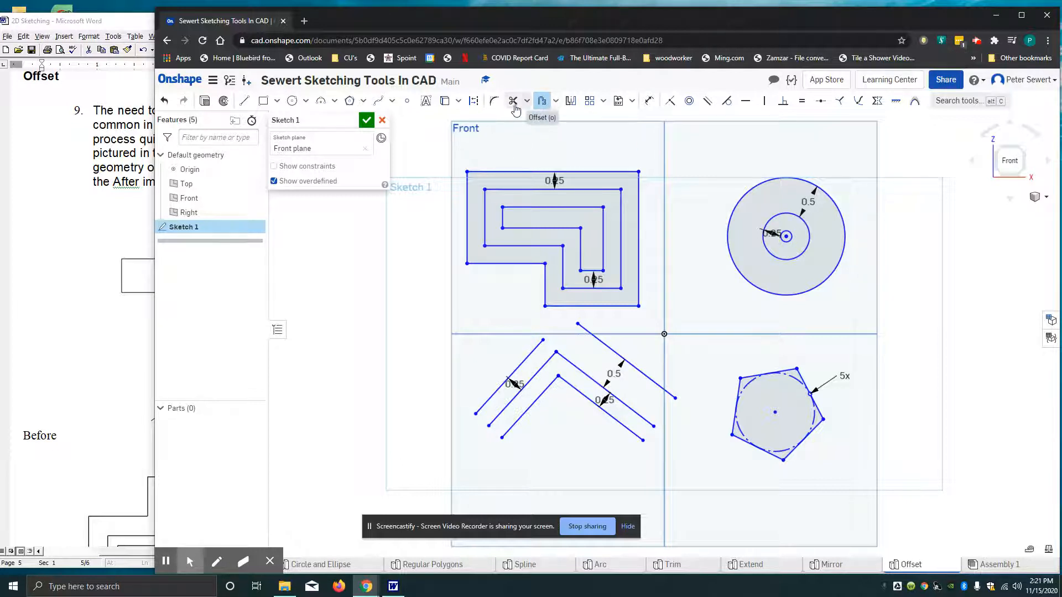
Extend the two new outer chevron lines until they meet in a corner at the peak.
click(526, 100)
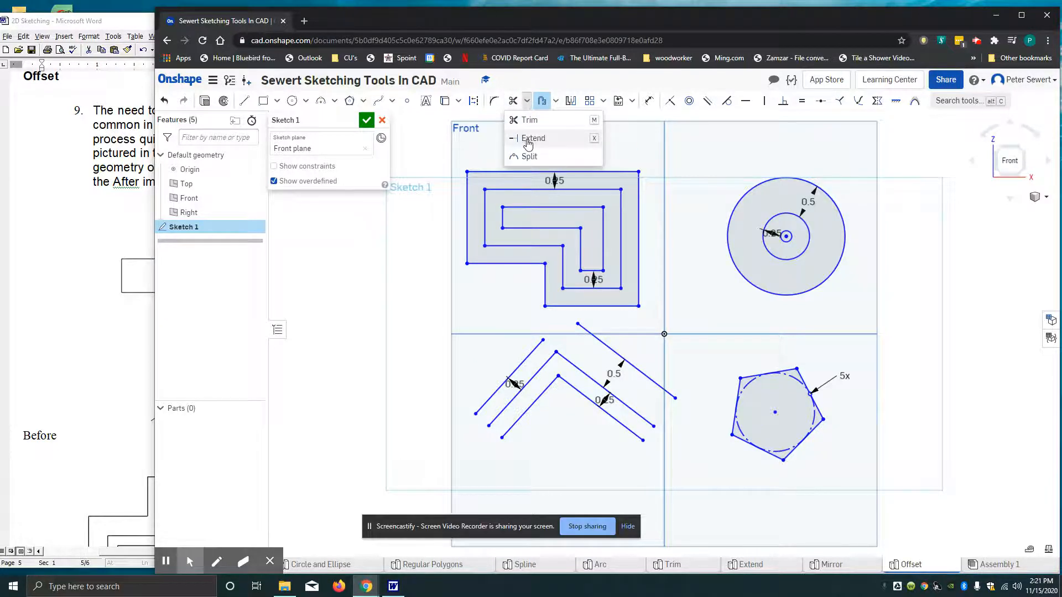
click(532, 138)
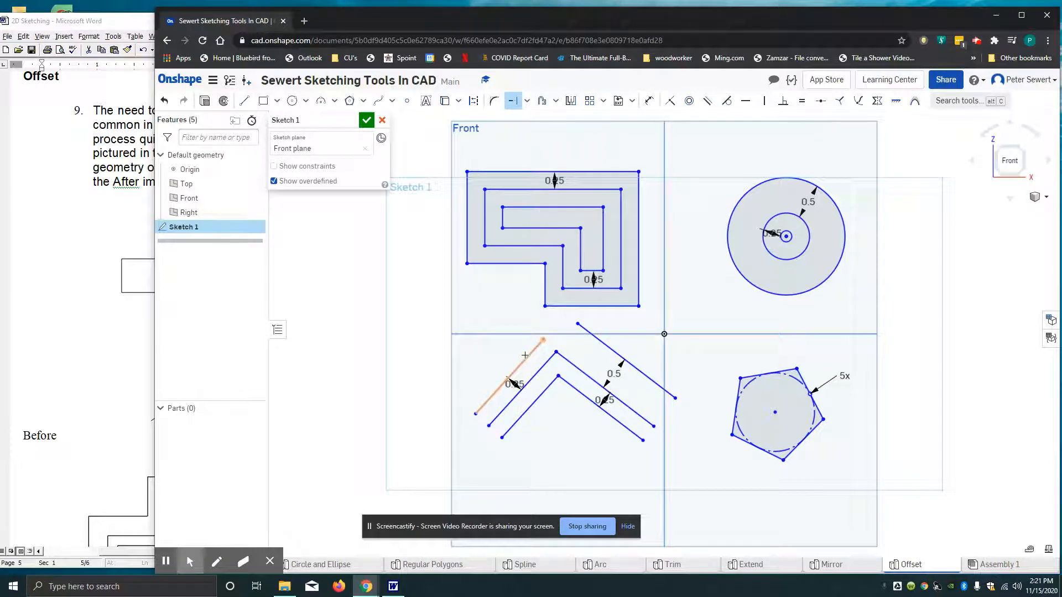
click(541, 340)
click(575, 320)
click(578, 322)
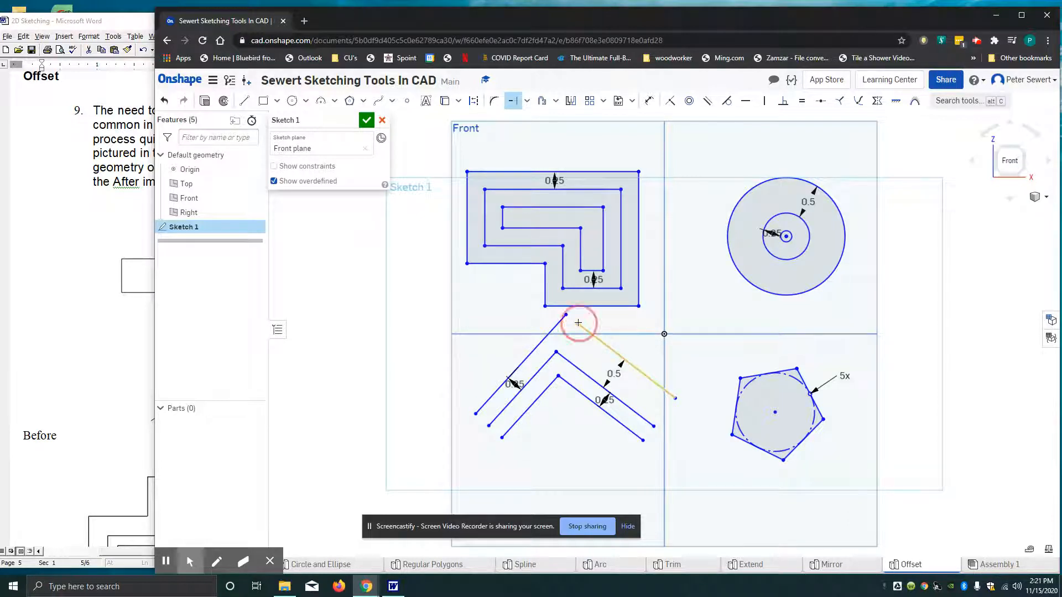
click(568, 316)
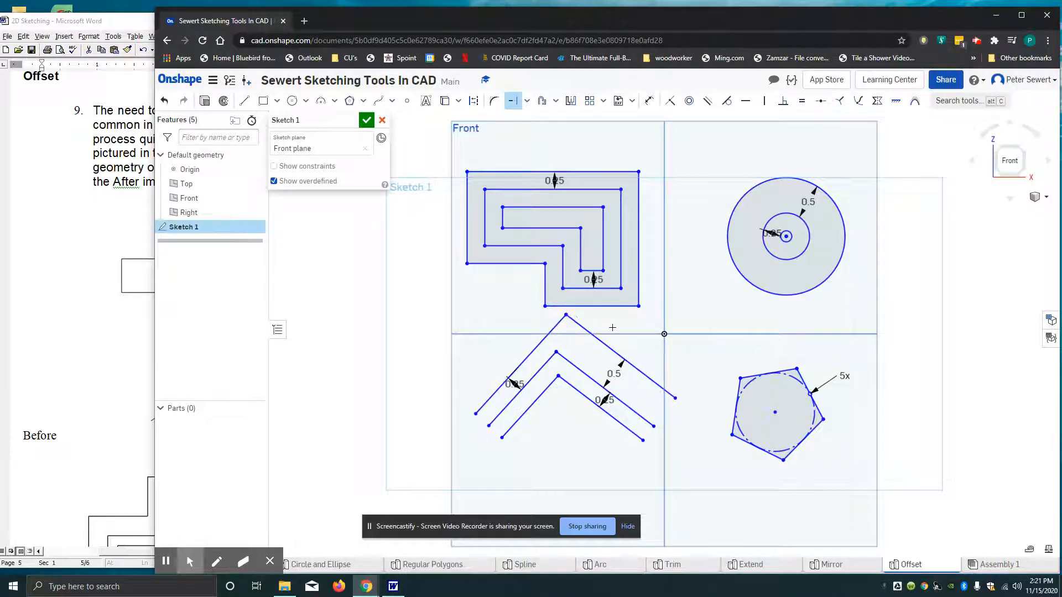
click(670, 363)
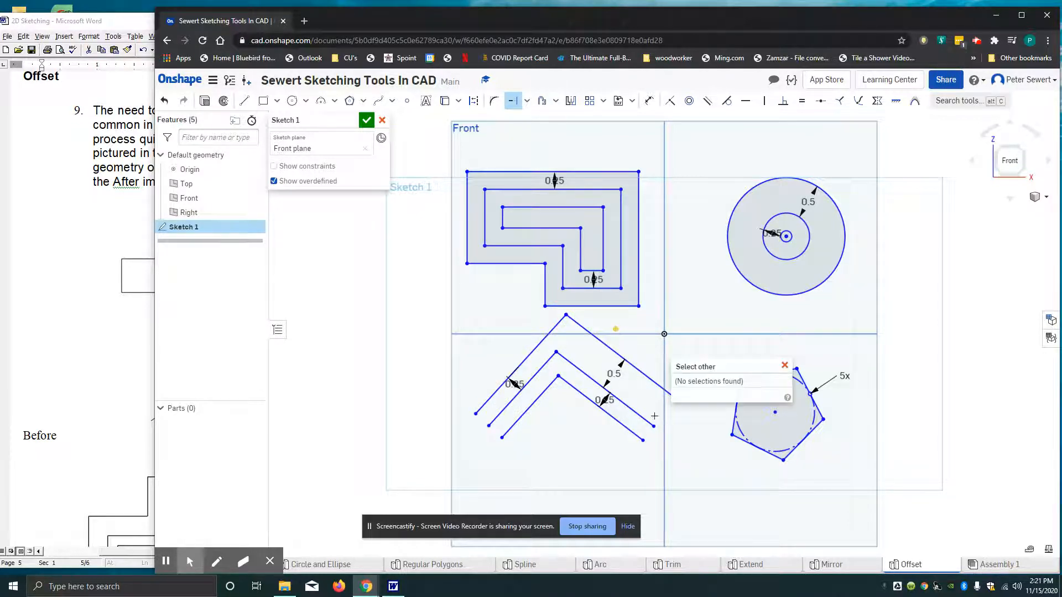
click(784, 366)
key(grave)
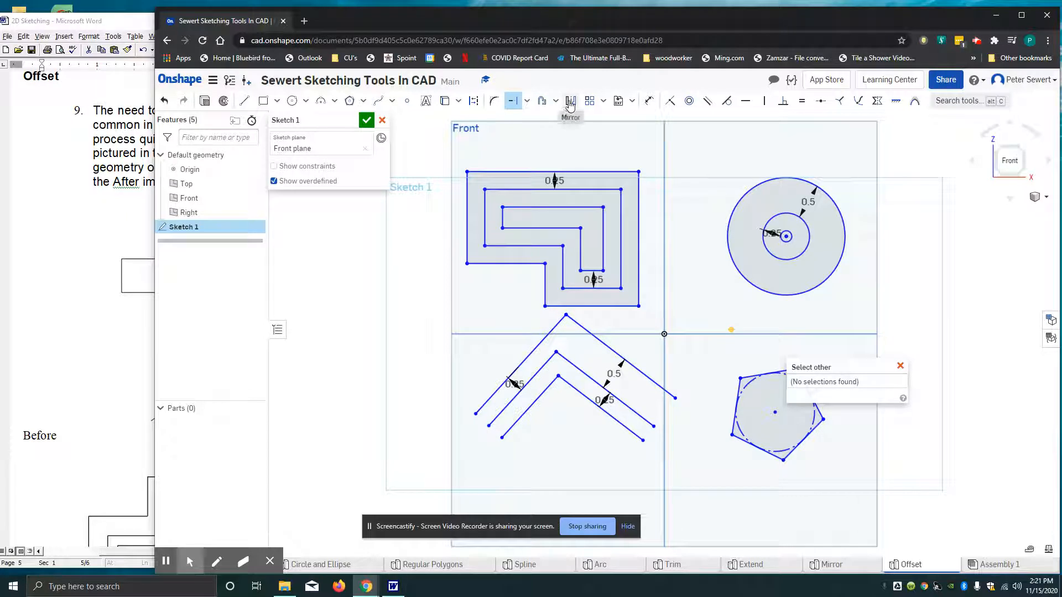
click(541, 101)
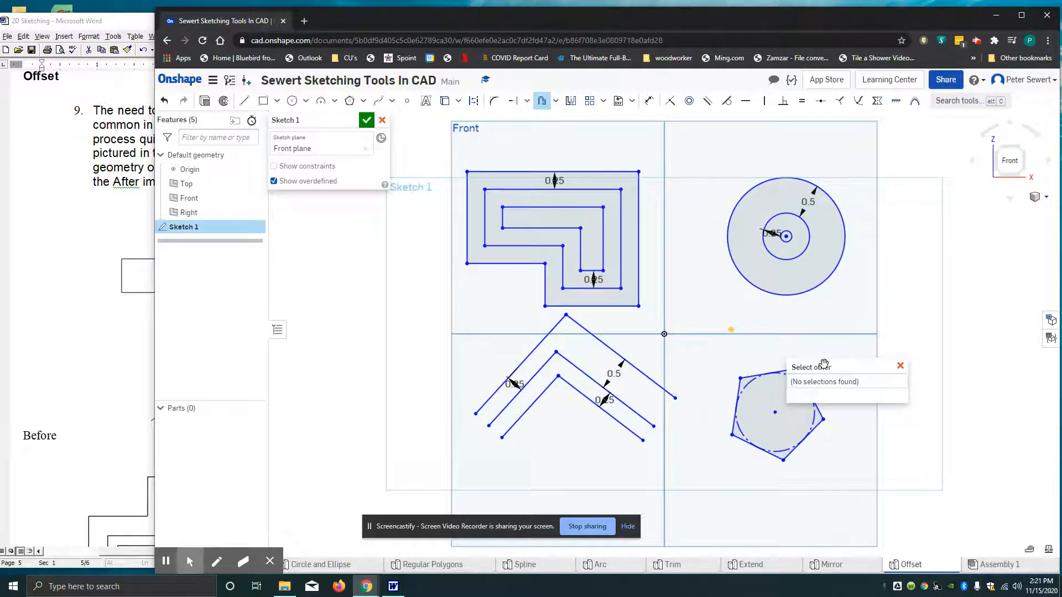
click(900, 367)
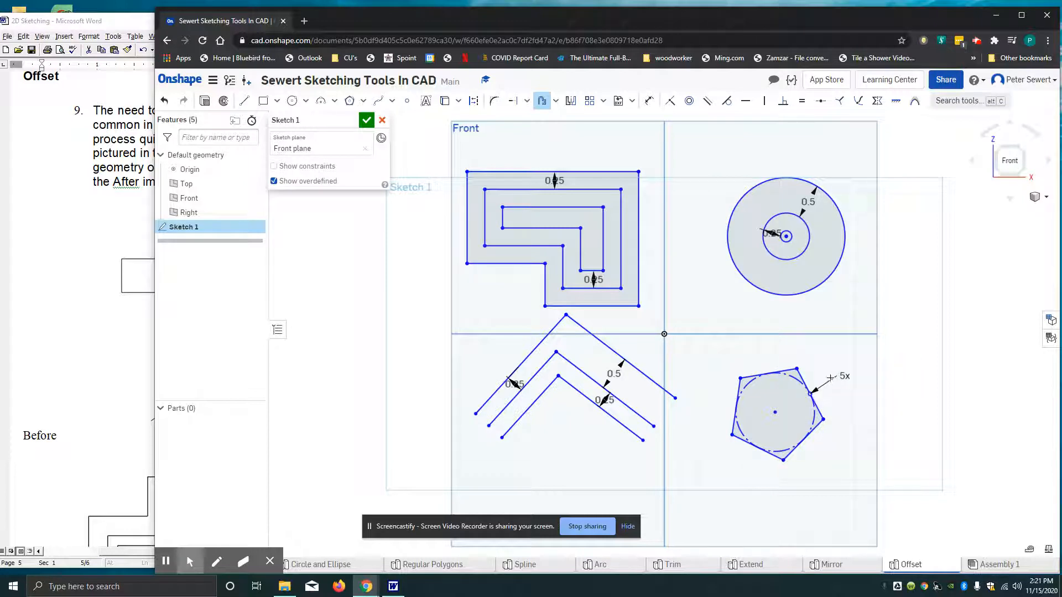
click(800, 374)
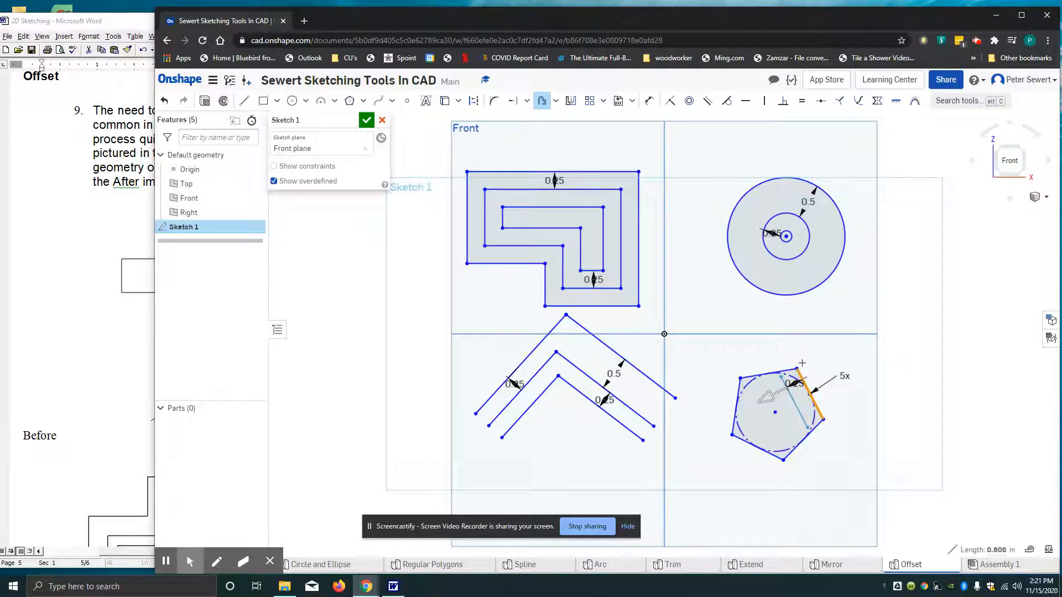
click(768, 392)
click(766, 379)
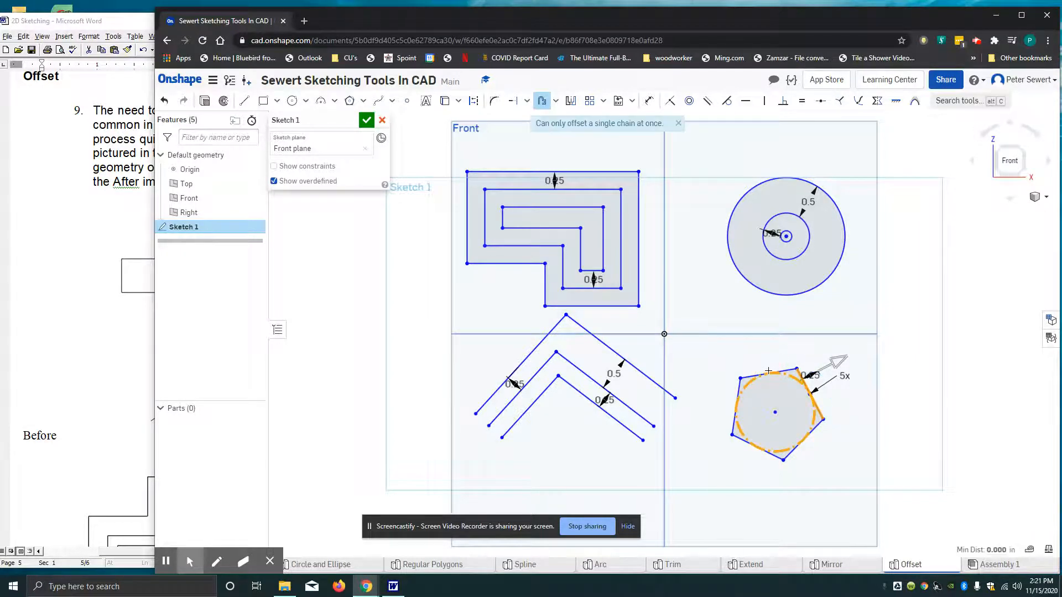
click(789, 369)
click(776, 353)
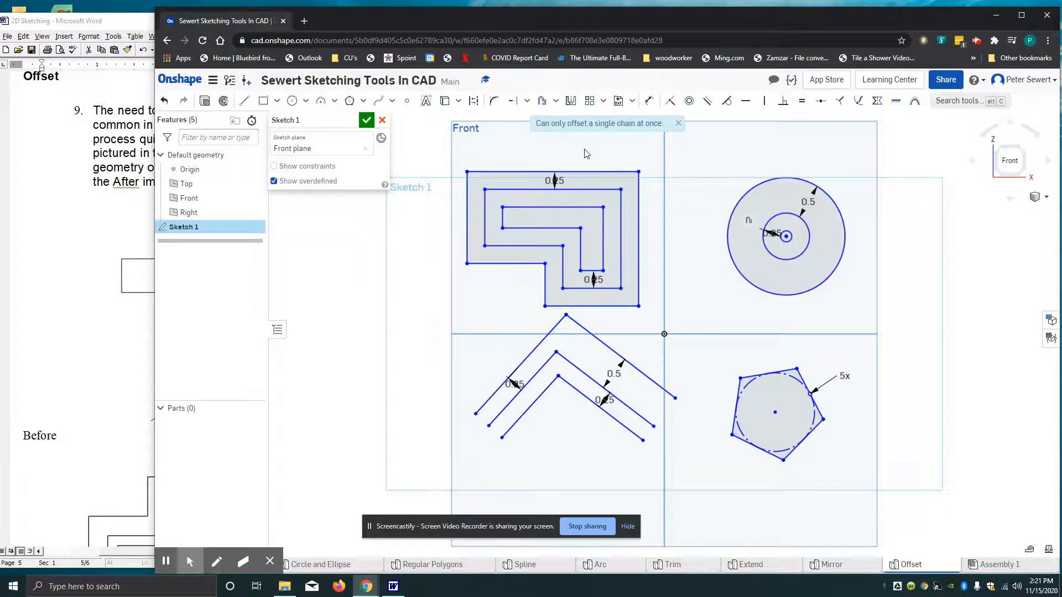
Offset the pentagon's top edge and its upper-right edge outward as separate lines, each by 0.25 in.
click(541, 103)
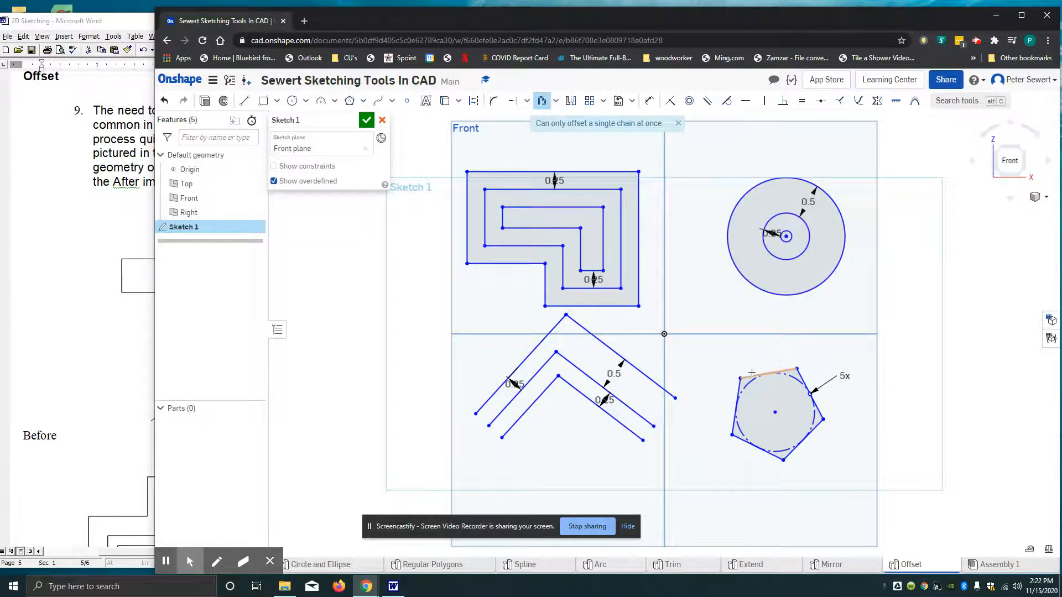
click(753, 375)
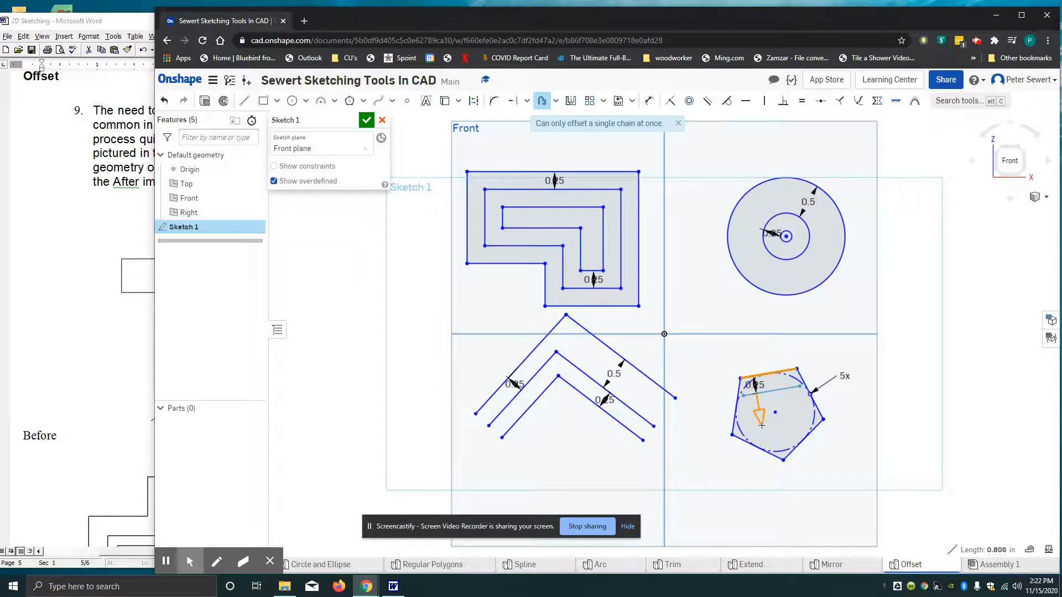
click(762, 425)
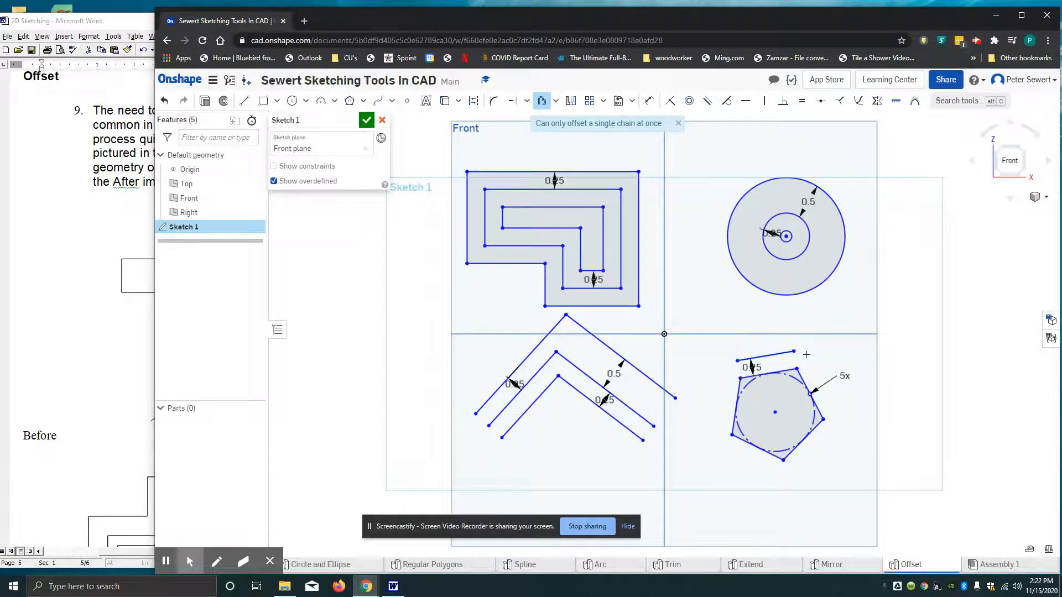
double_click(752, 367)
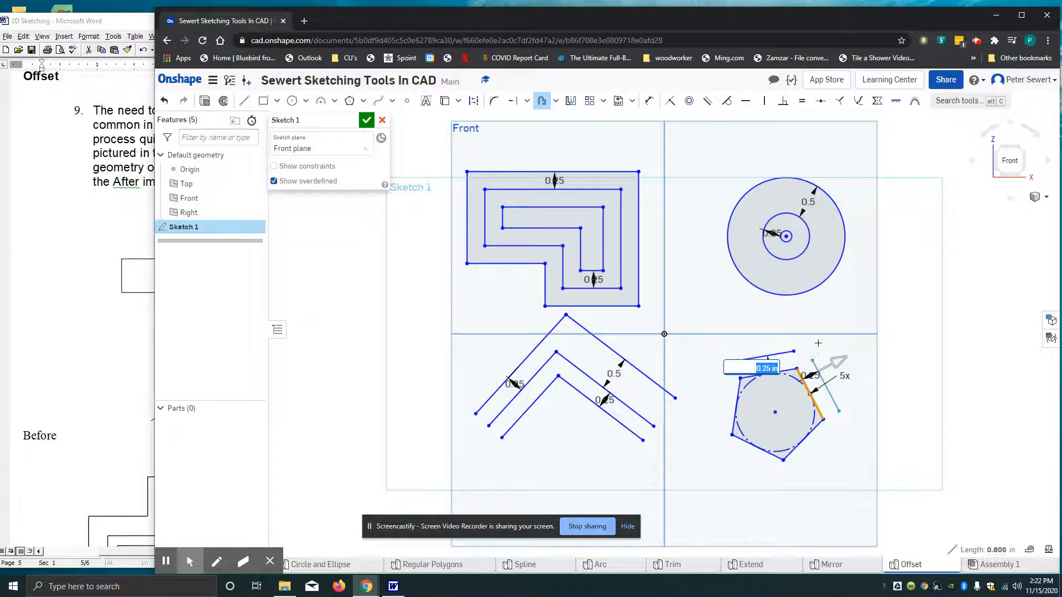
click(821, 425)
click(825, 450)
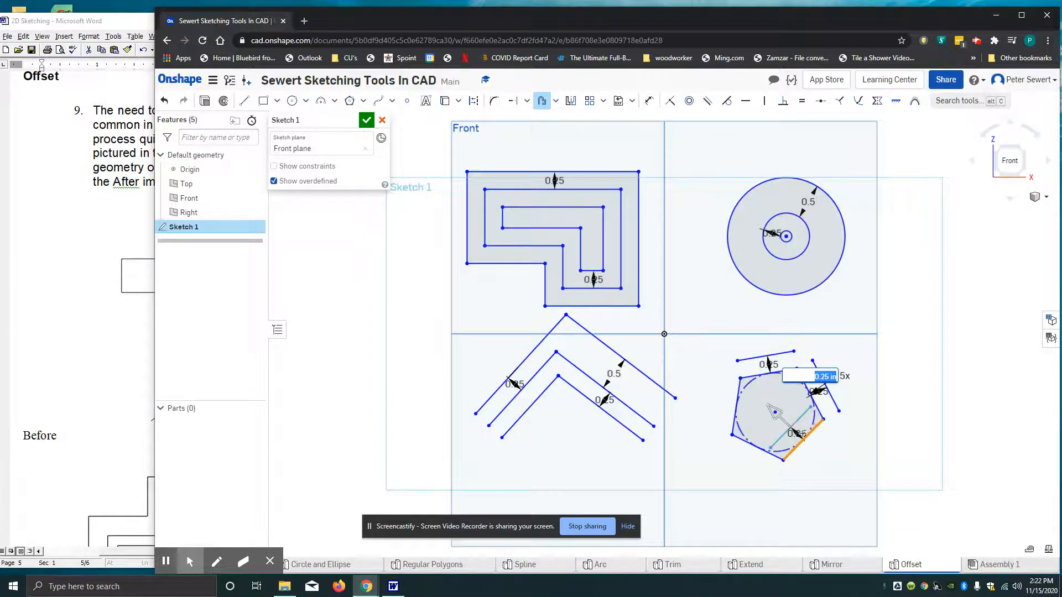
click(803, 434)
key(Escape)
key(Escape)
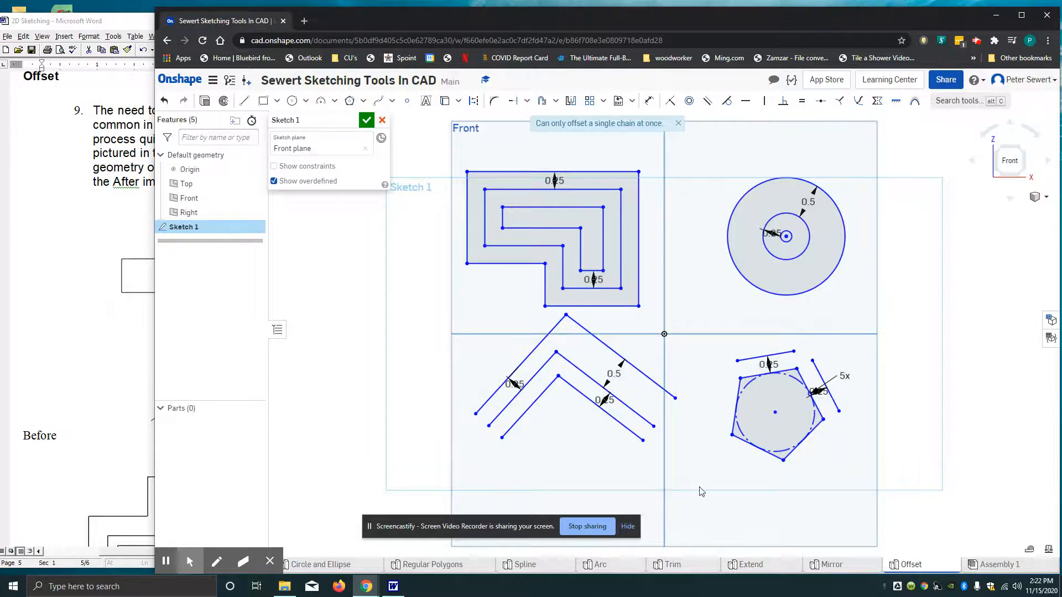
Create a new Part Studio in the document and rename it Circ Pattern.
click(270, 563)
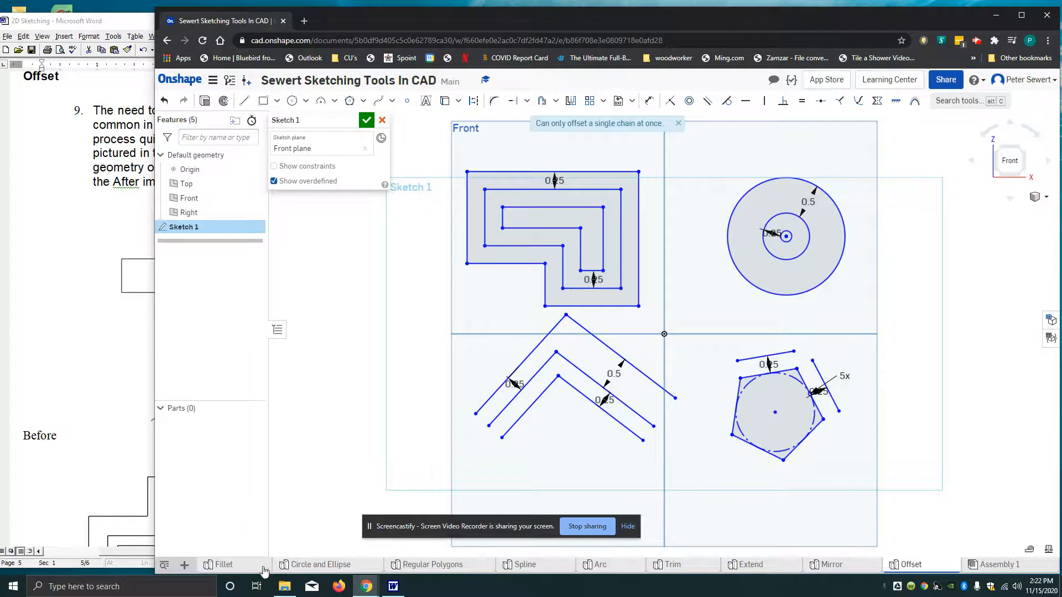
click(185, 565)
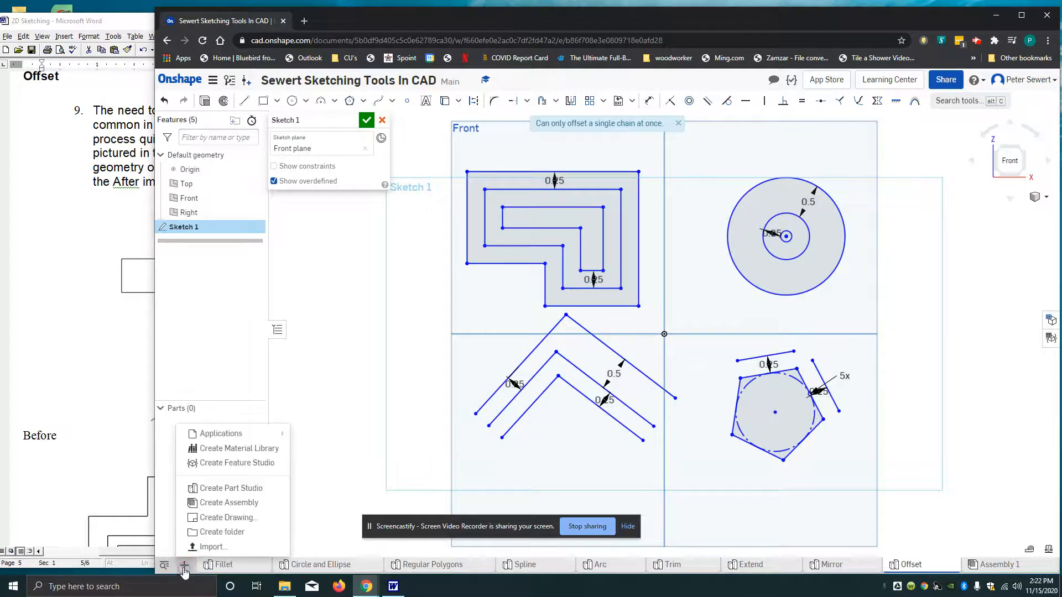
click(233, 489)
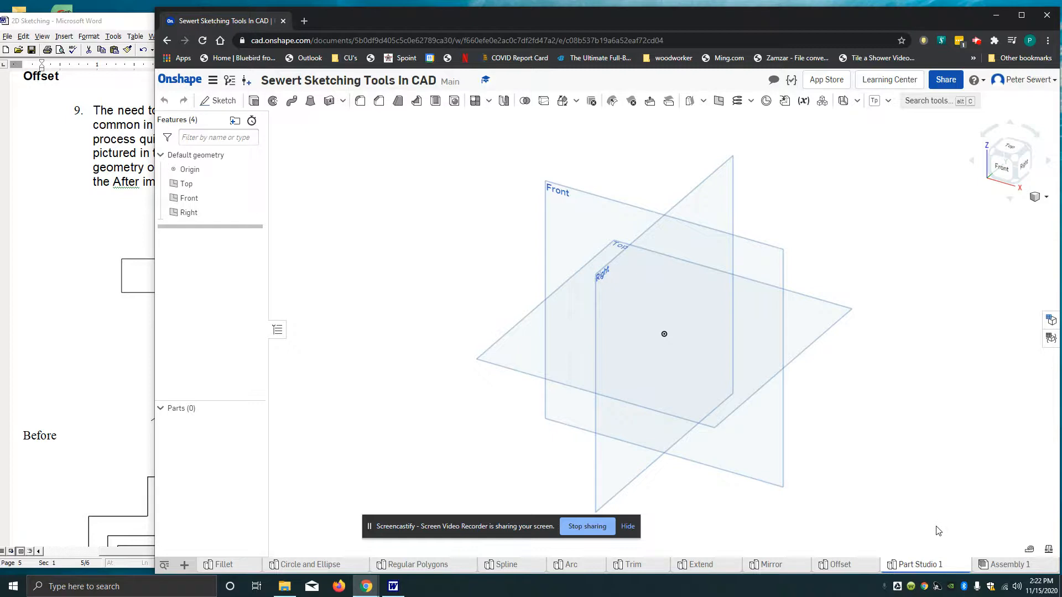
right_click(935, 563)
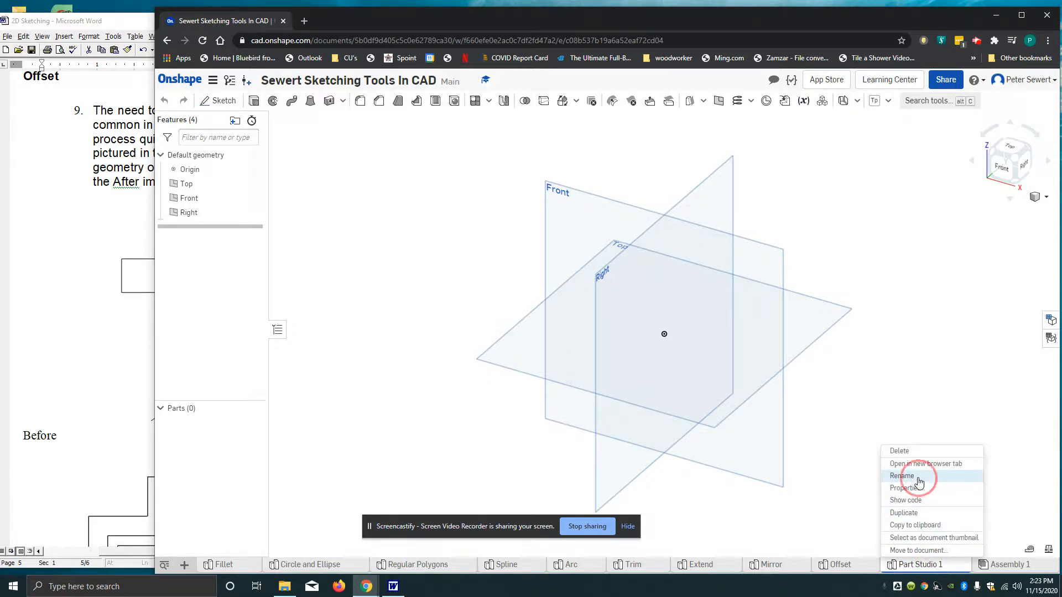
click(918, 478)
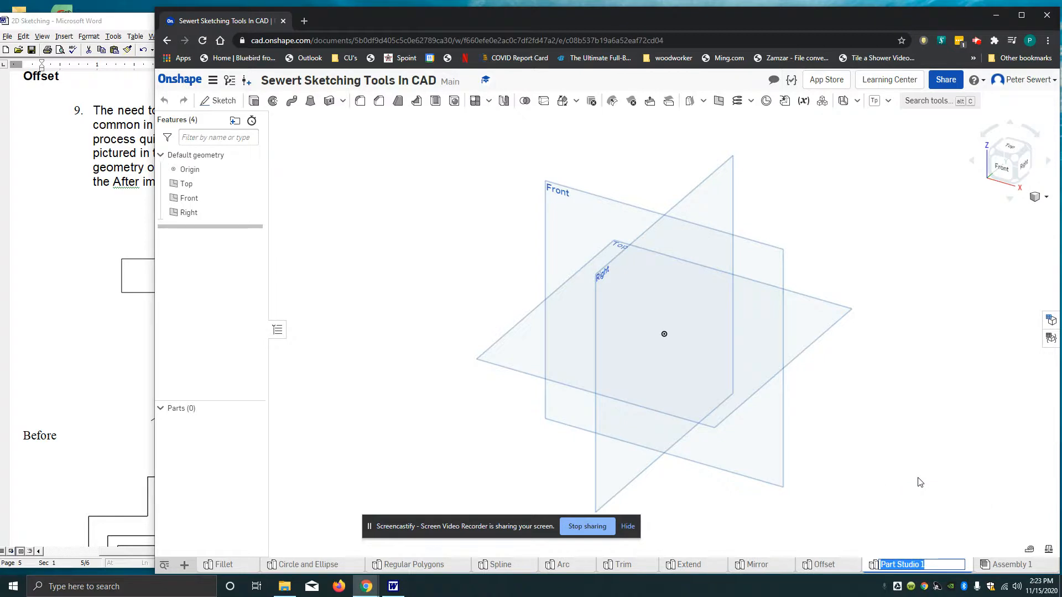
text(Circ Pattern)
key(Return)
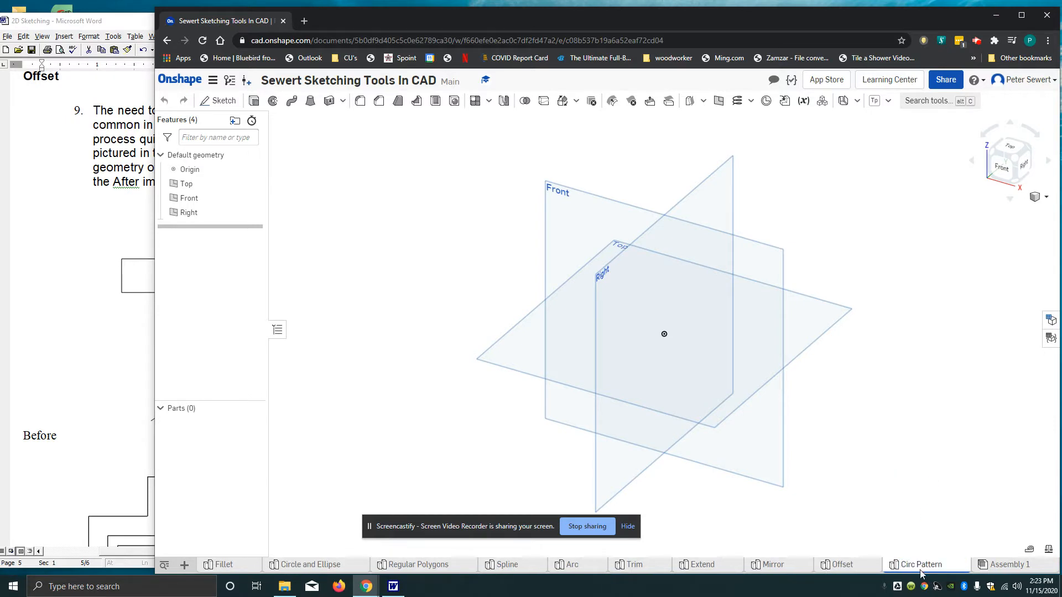